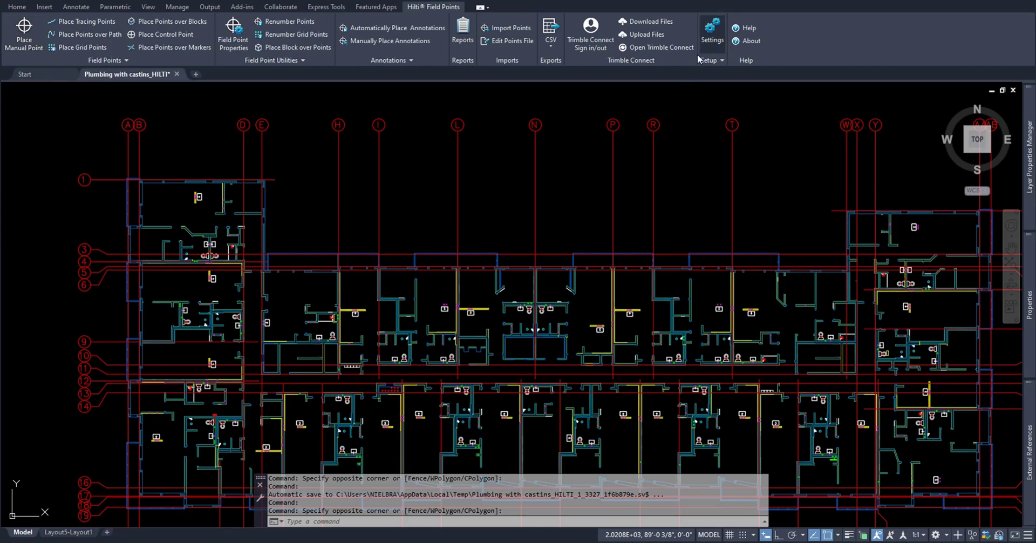
Open the field point settings to review the annotation options, and close them unchanged
click(715, 41)
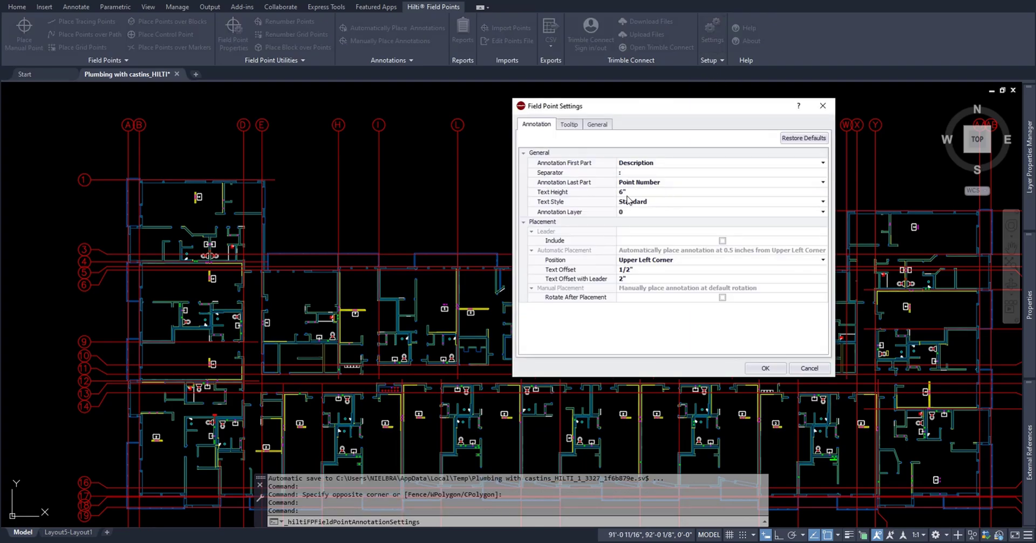
click(822, 106)
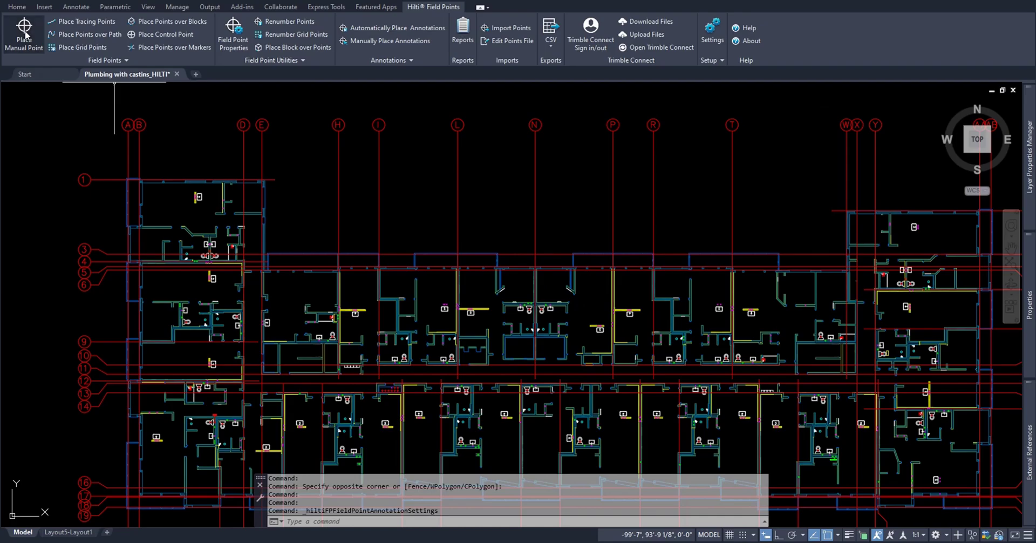
Start placing a manual field point and choose CircleX as its entity
click(24, 29)
drag(581, 130, 261, 118)
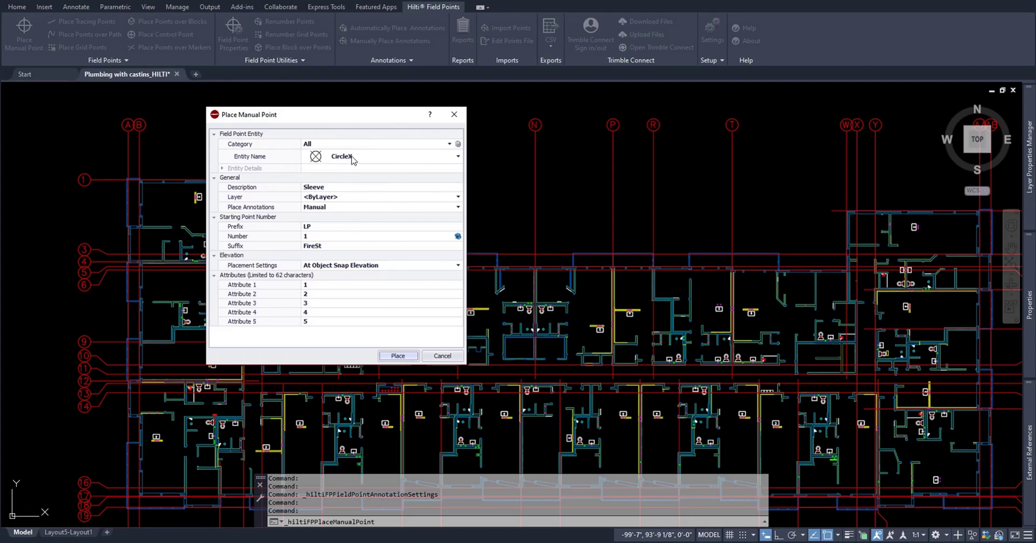
click(458, 157)
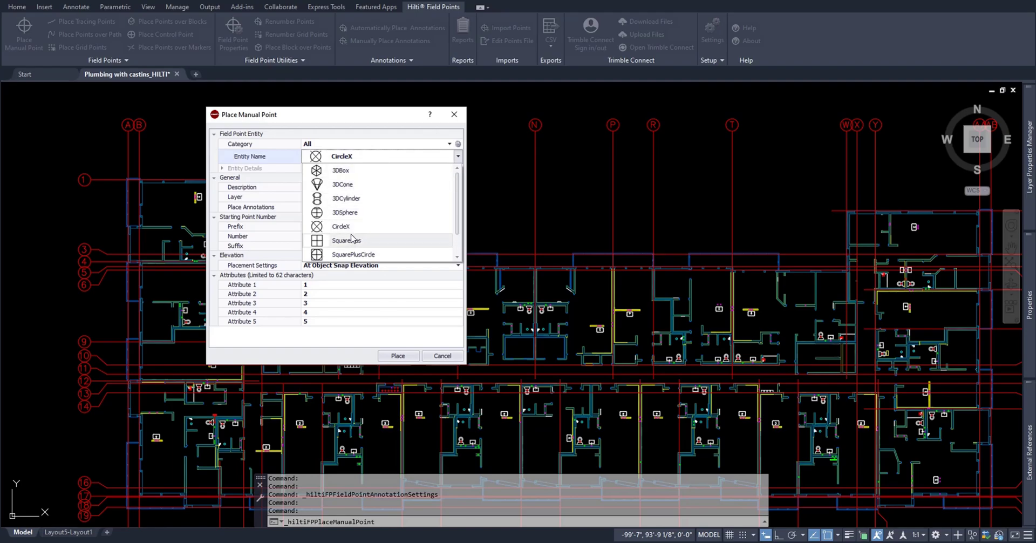
click(342, 226)
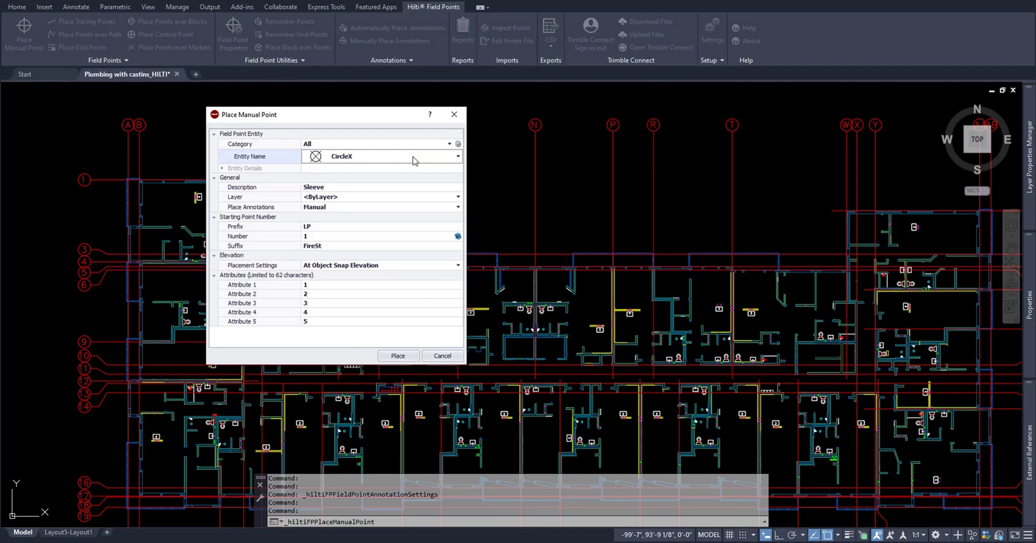
Review the CircleX visibility options and the category list in the field point entity settings
click(457, 145)
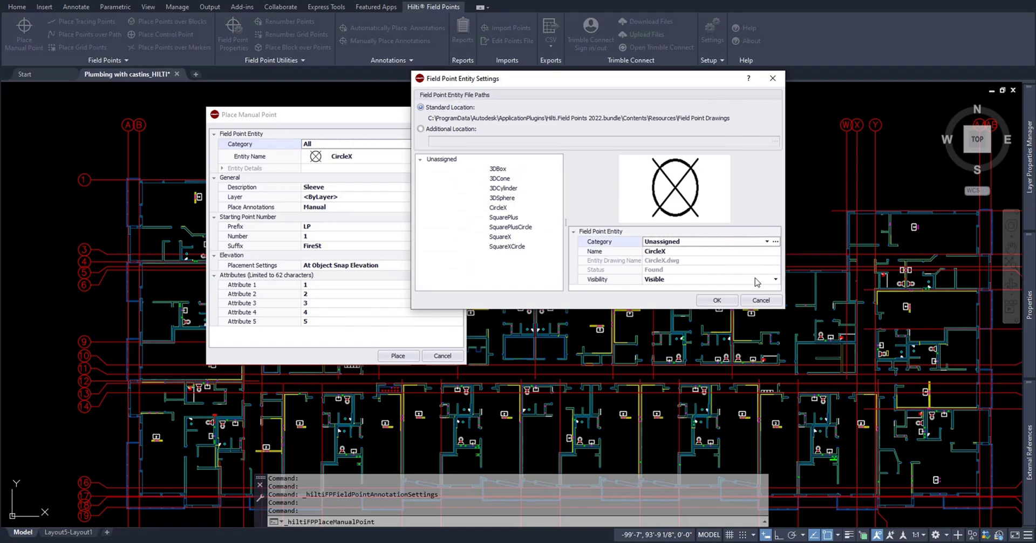
click(775, 279)
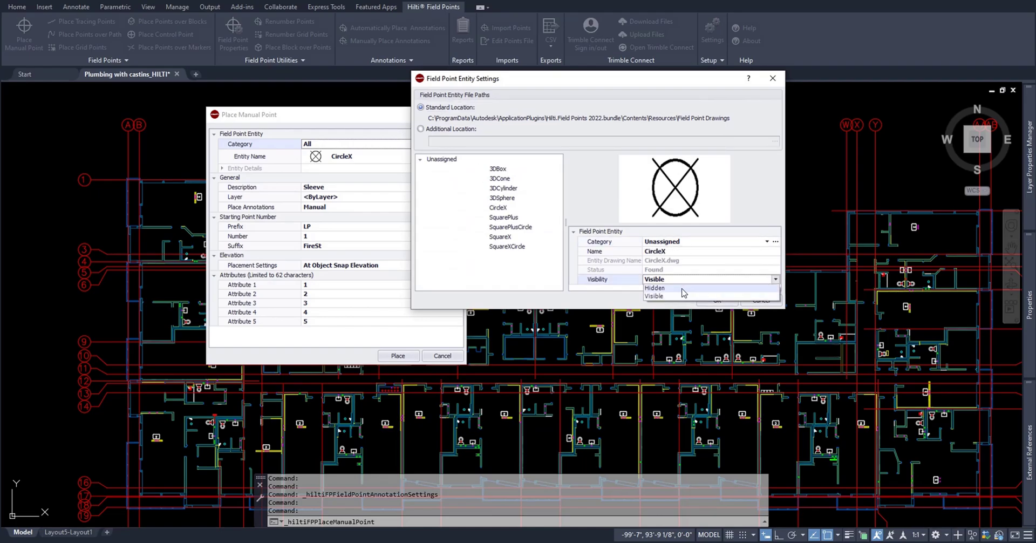
click(683, 293)
click(775, 241)
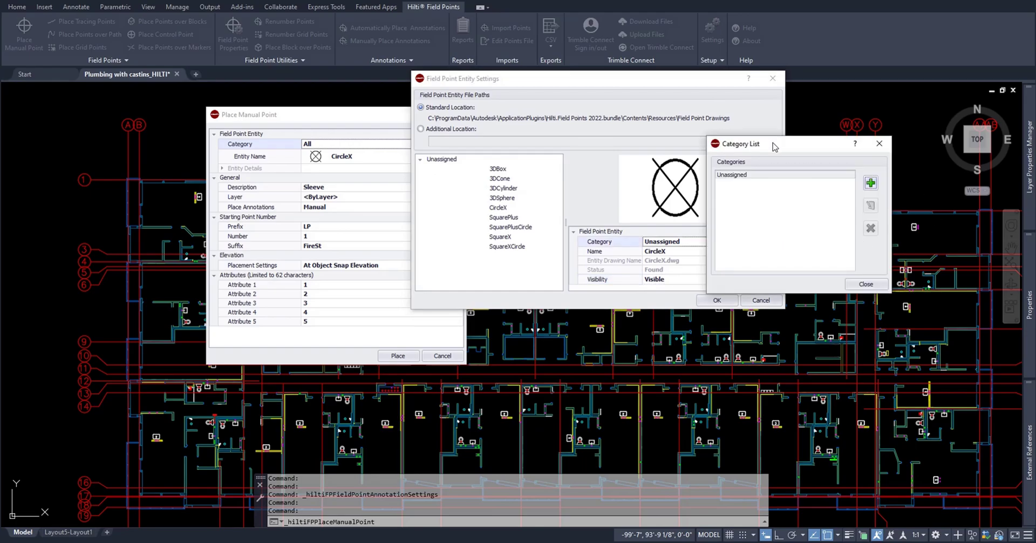
drag(773, 145, 865, 127)
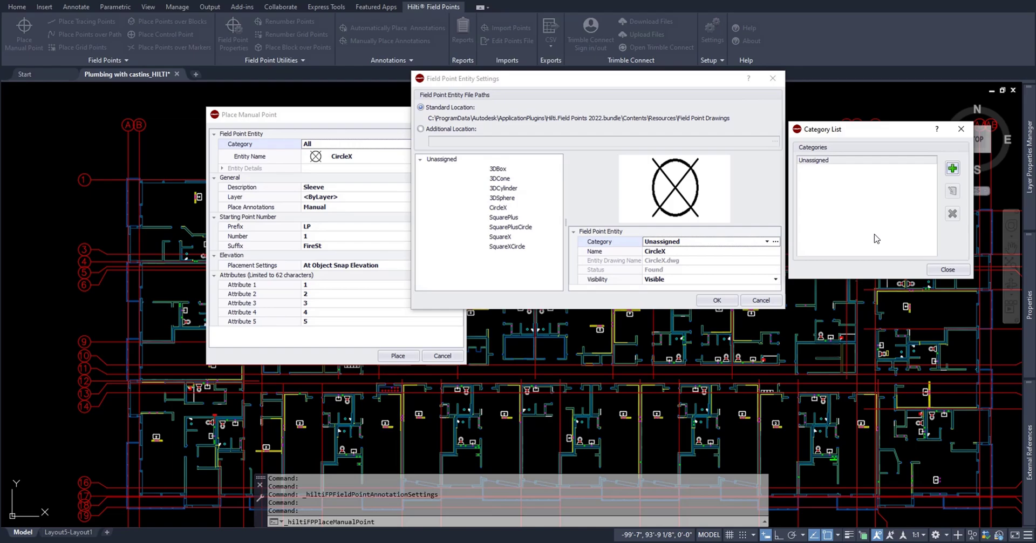
click(950, 270)
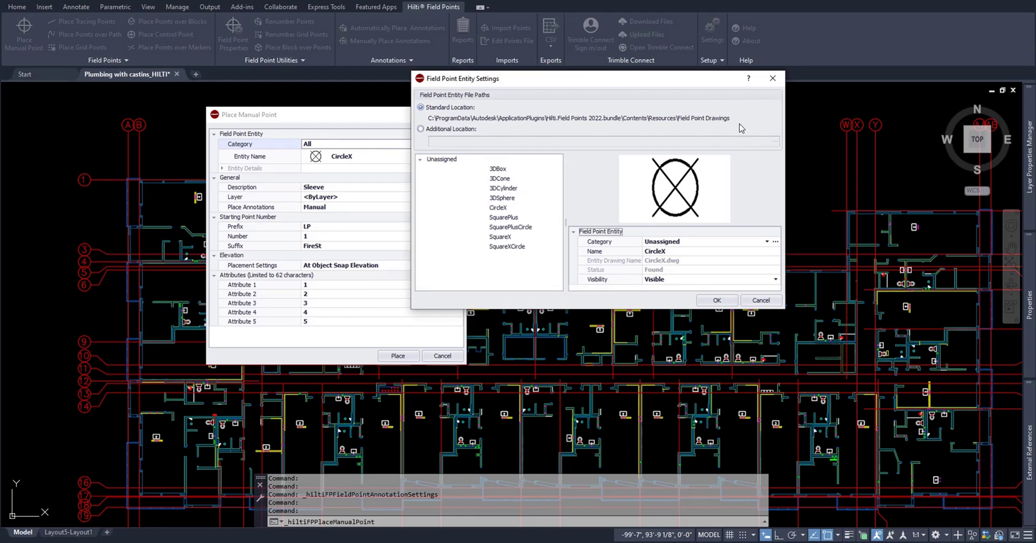
Try the additional location option for the entity file path, then cancel the entity settings and the manual point placement
click(431, 129)
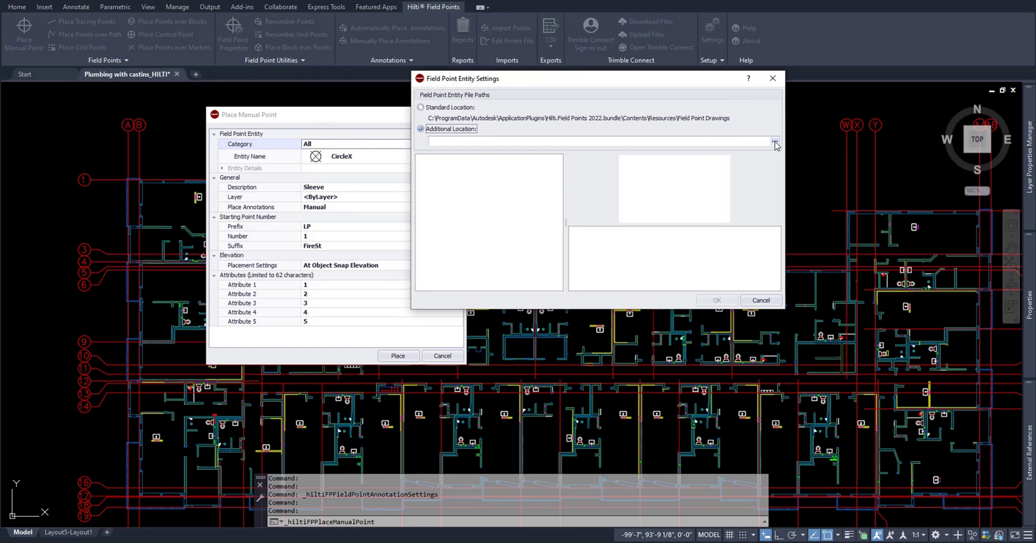
key(Escape)
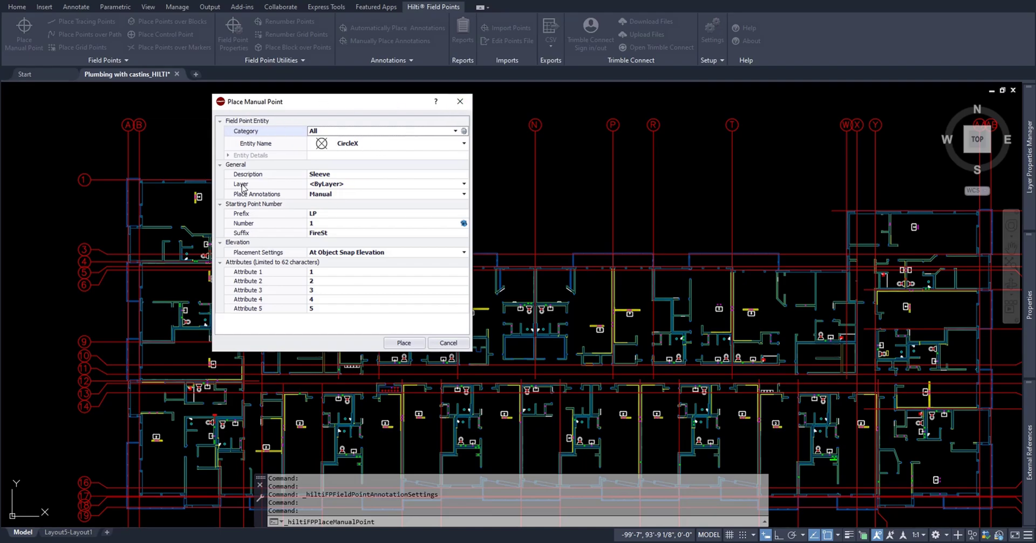
click(459, 102)
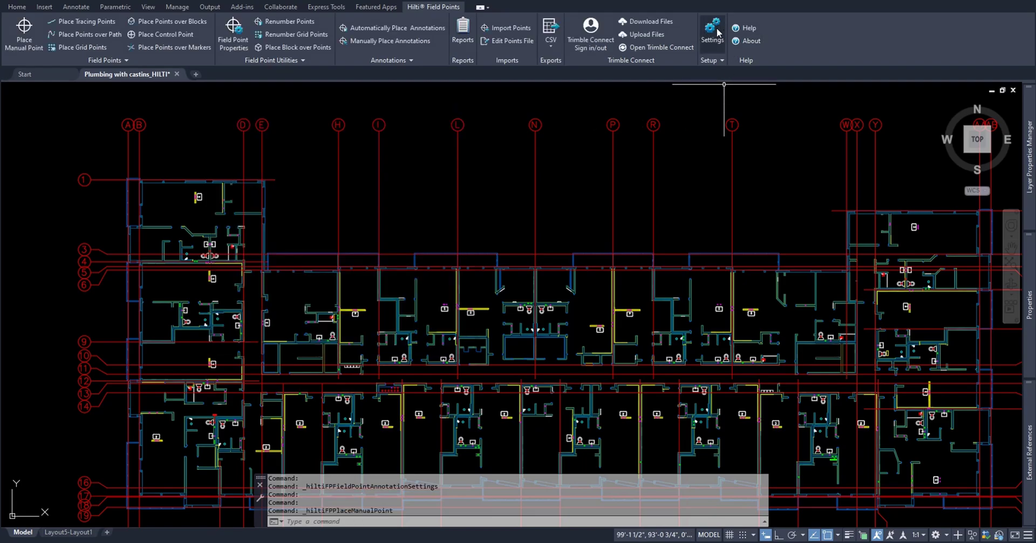
Open the point entity settings directly from the plug-in's setup commands
click(720, 61)
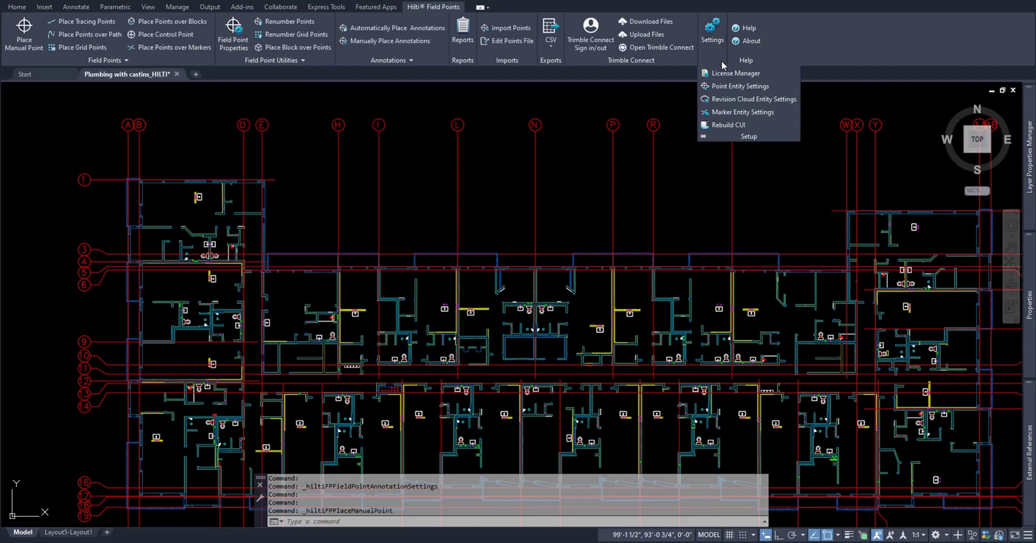
click(760, 87)
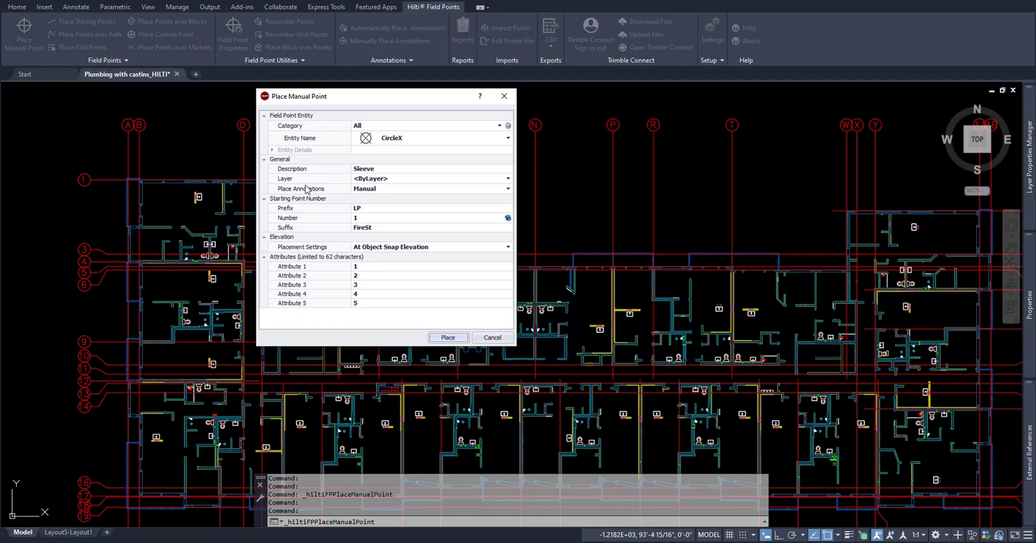
Set the manual point's annotations to Automatic placement and its layer to Plumbing Penetrations 2 inch
click(507, 188)
click(386, 206)
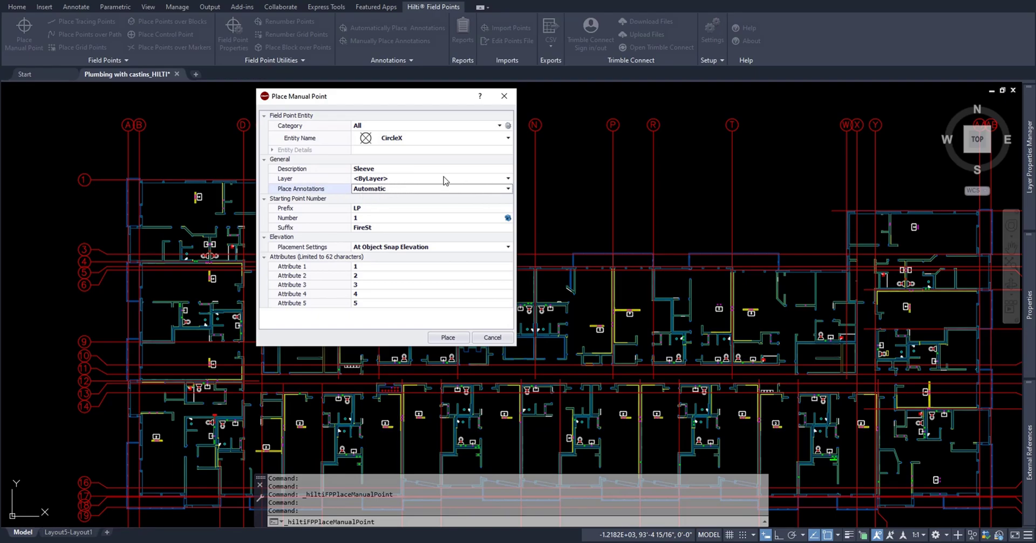
click(466, 178)
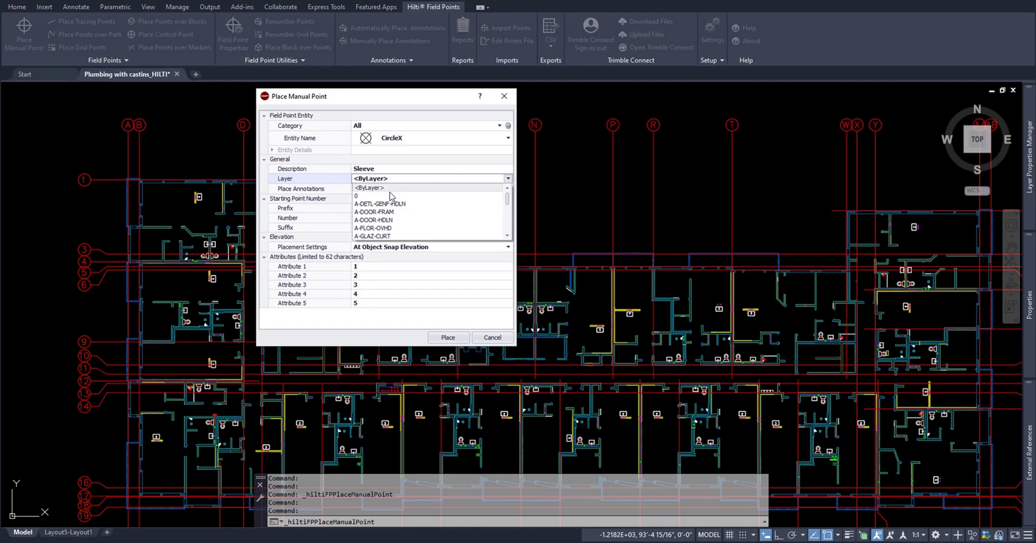
scroll(507, 204, down, 5)
scroll(507, 202, up, 4)
scroll(508, 203, down, 5)
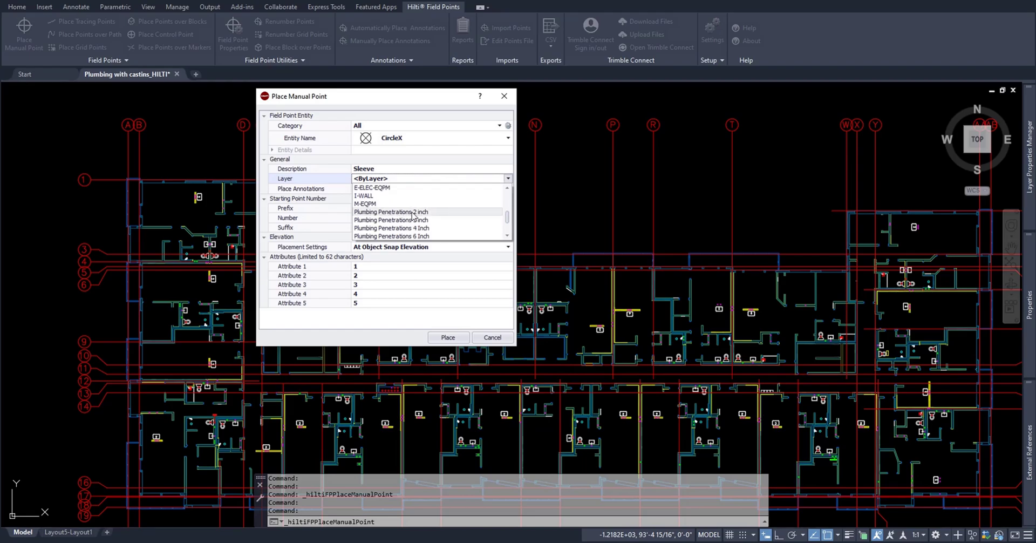
click(413, 212)
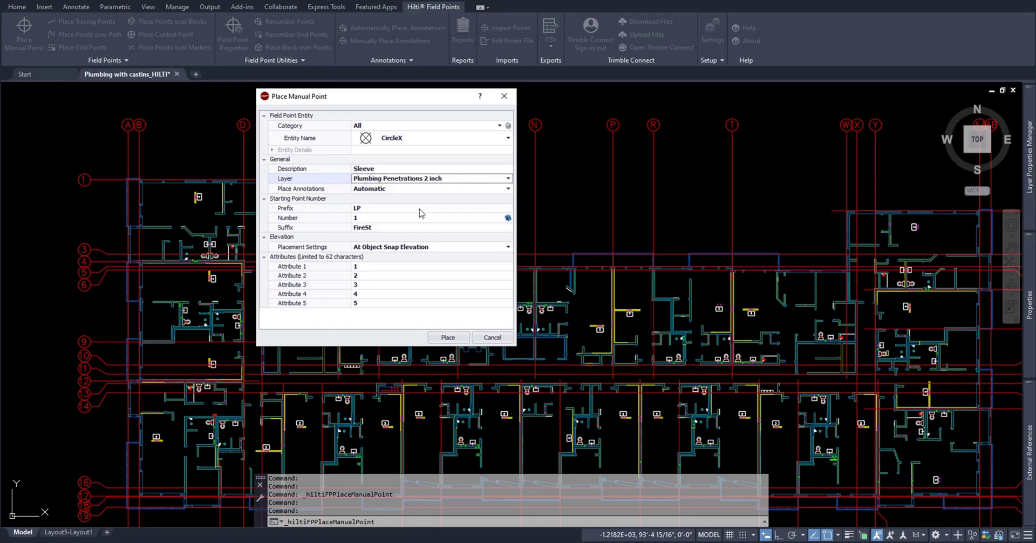
Clear the manual point's description and its point number suffix
click(370, 170)
drag(376, 169, 336, 169)
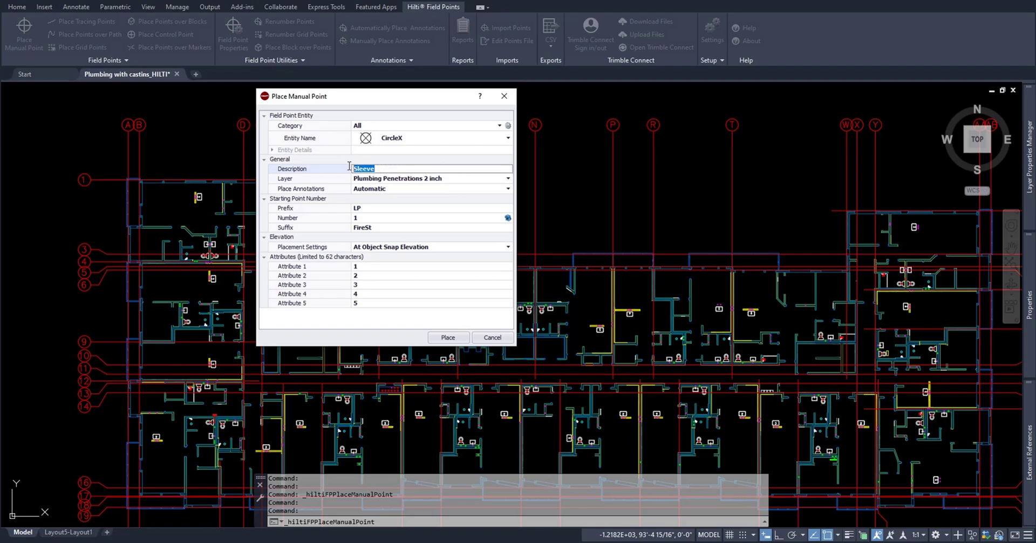
key(BackSpace)
click(380, 227)
double_click(380, 227)
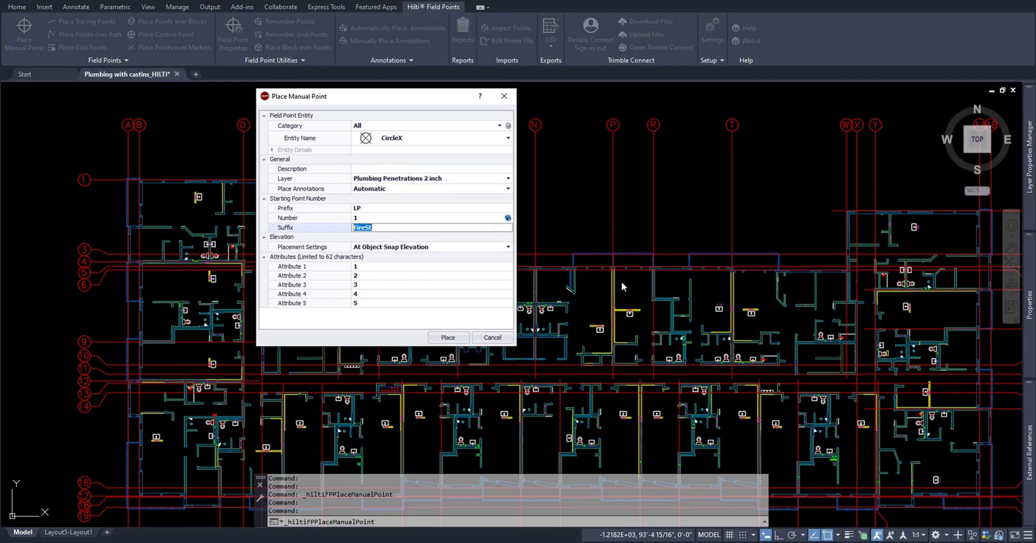
key(BackSpace)
Try another starting point number and return it to 1
click(363, 219)
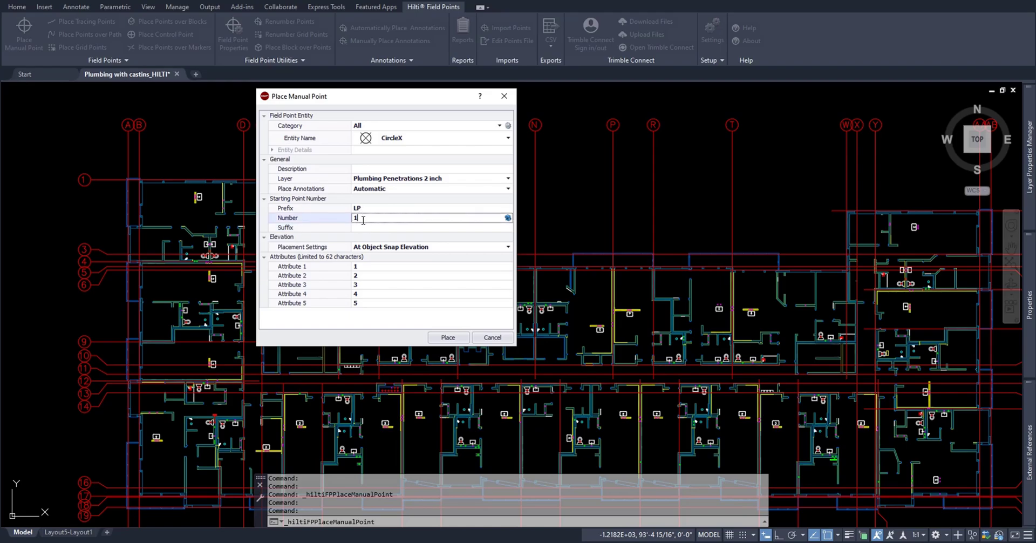
drag(362, 219, 329, 220)
text(00)
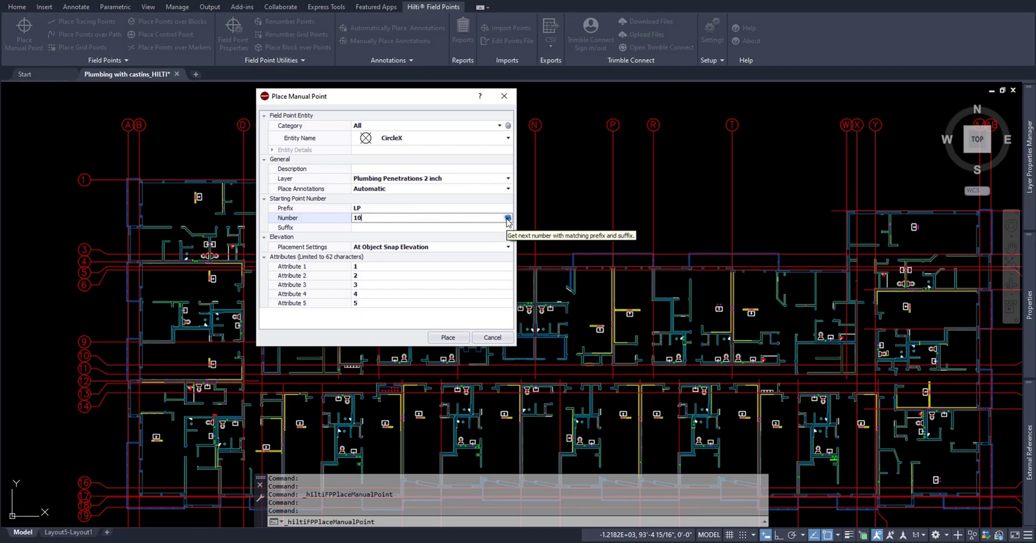
key(BackSpace)
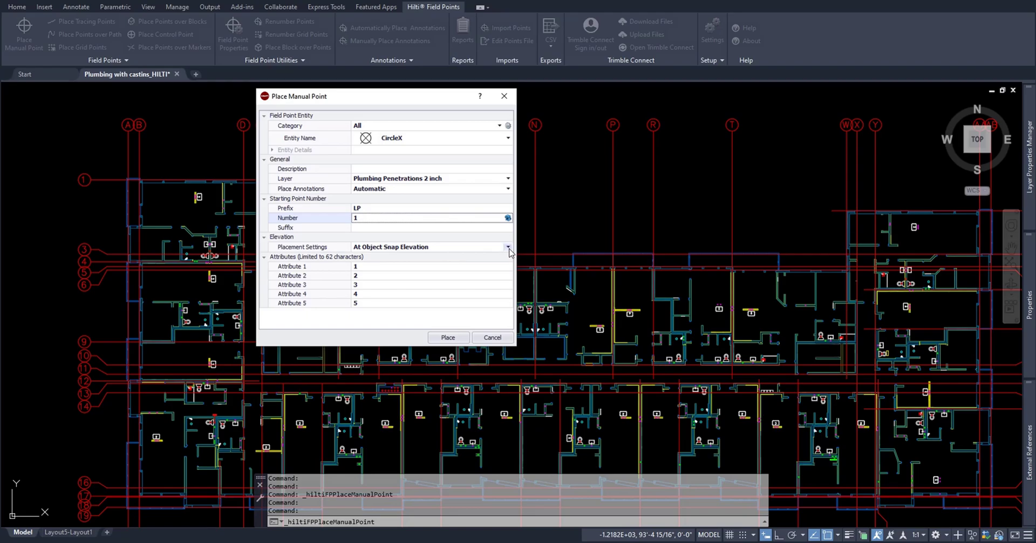
Try the object snap and distance elevation options for the point, and set its elevation placement to At Fixed Elevation
click(508, 247)
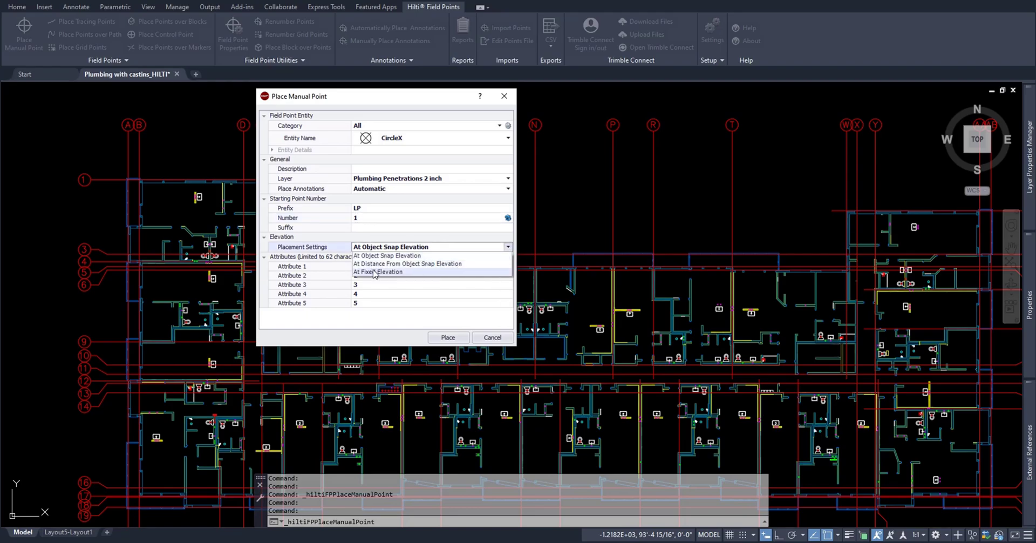
click(405, 272)
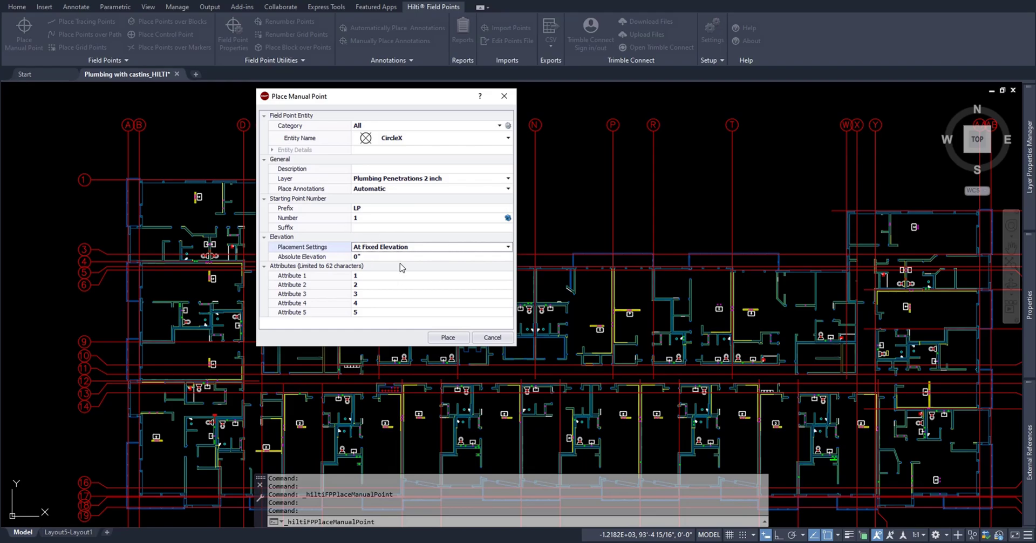
click(508, 247)
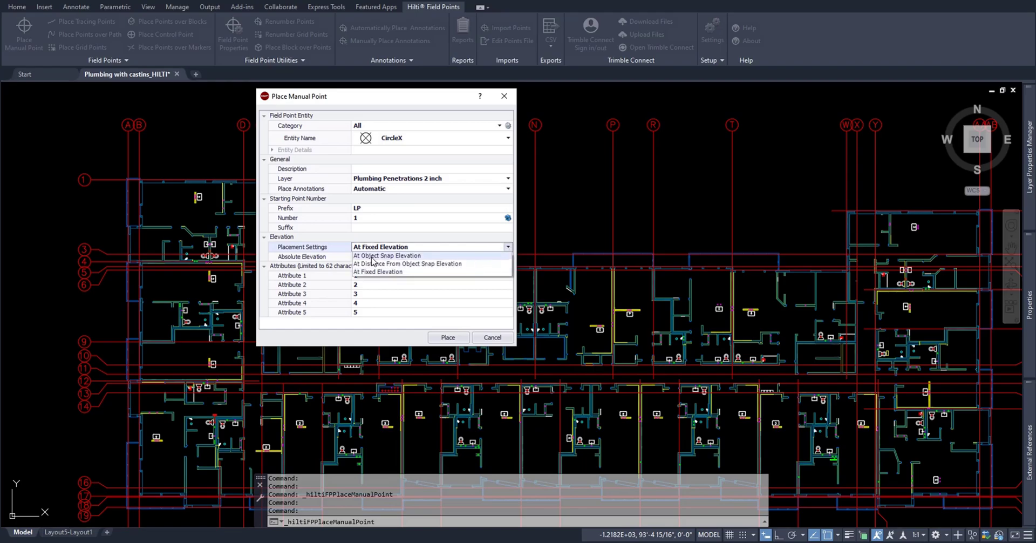
click(405, 256)
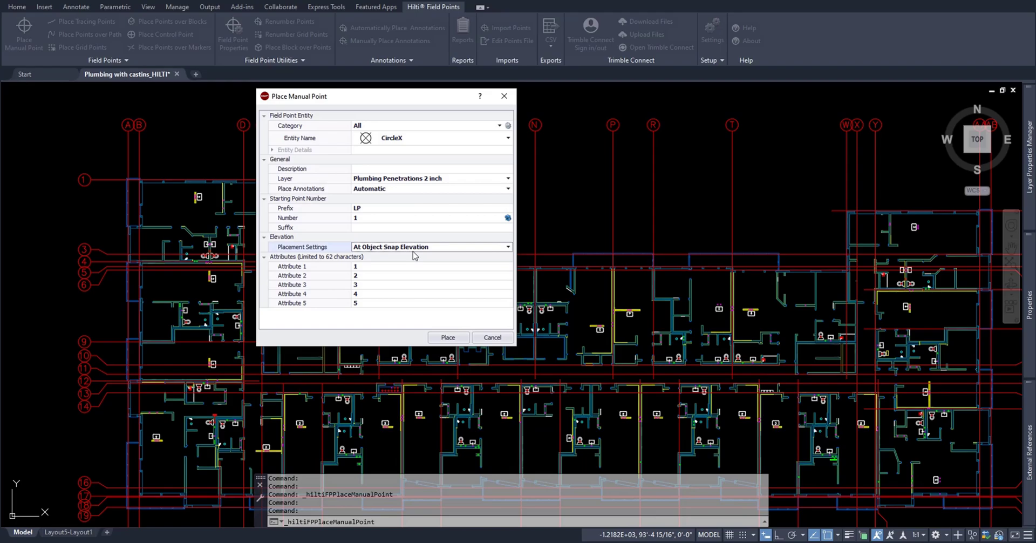
click(509, 247)
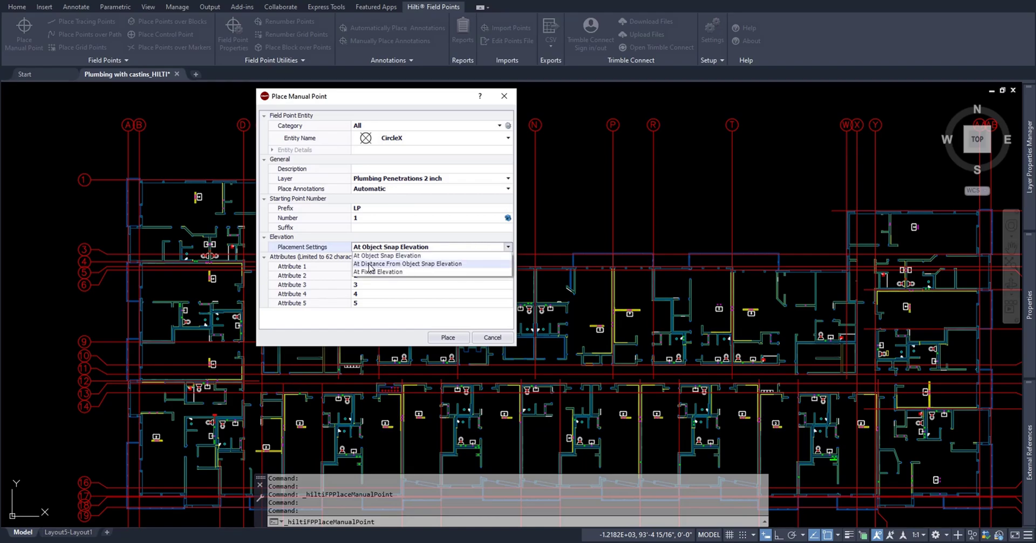
click(390, 263)
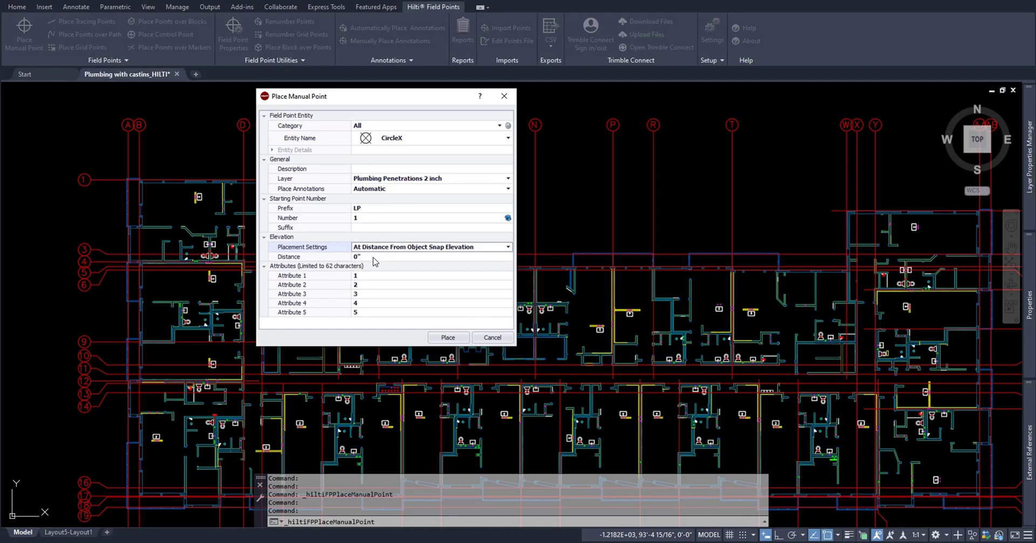
click(507, 247)
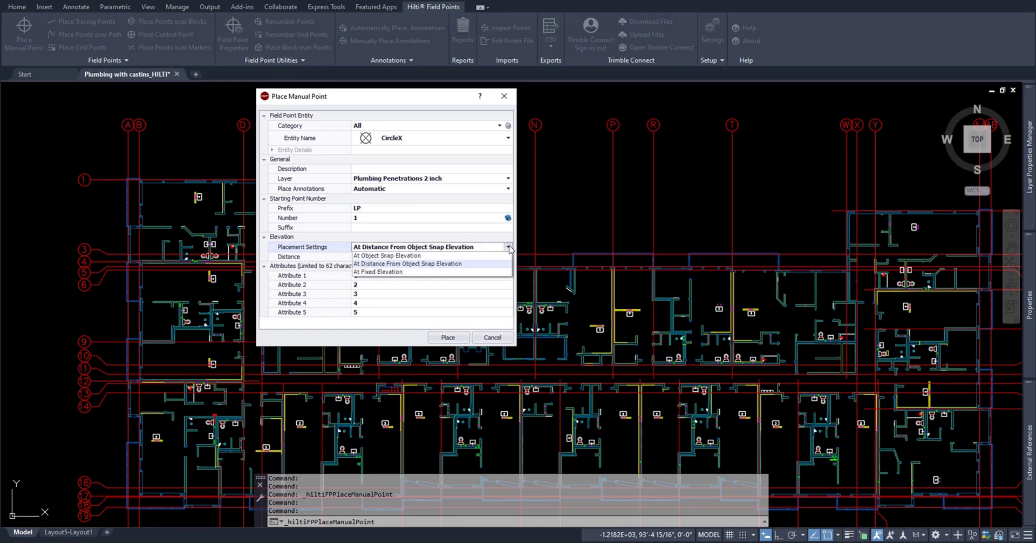
click(373, 272)
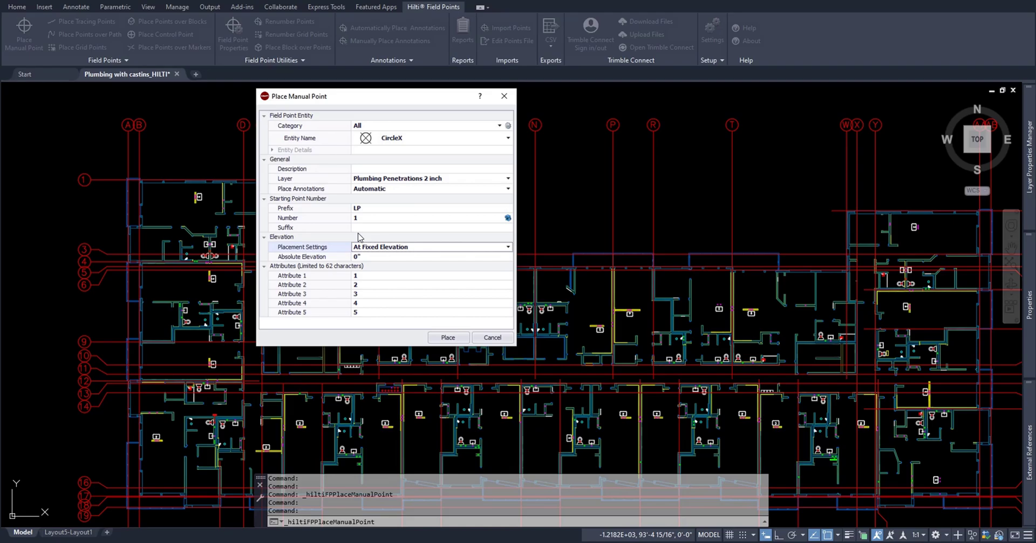
Clear the preset values of the manual point's attributes 1 to 5
click(370, 277)
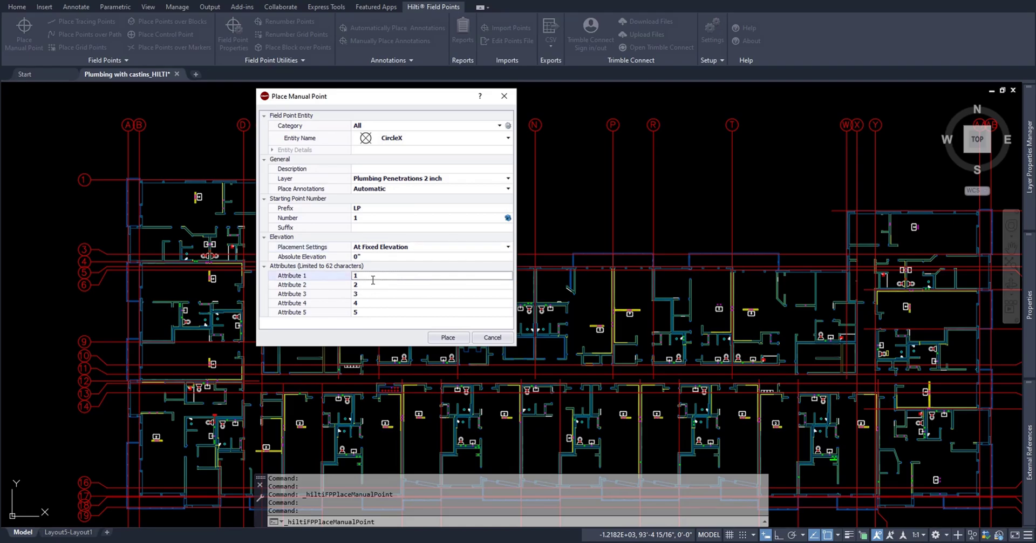
click(372, 285)
key(BackSpace)
click(367, 294)
click(367, 302)
key(BackSpace)
click(368, 312)
key(BackSpace)
click(365, 276)
key(BackSpace)
Place manual field points at the centers of the two penetration circles above the sink
click(437, 339)
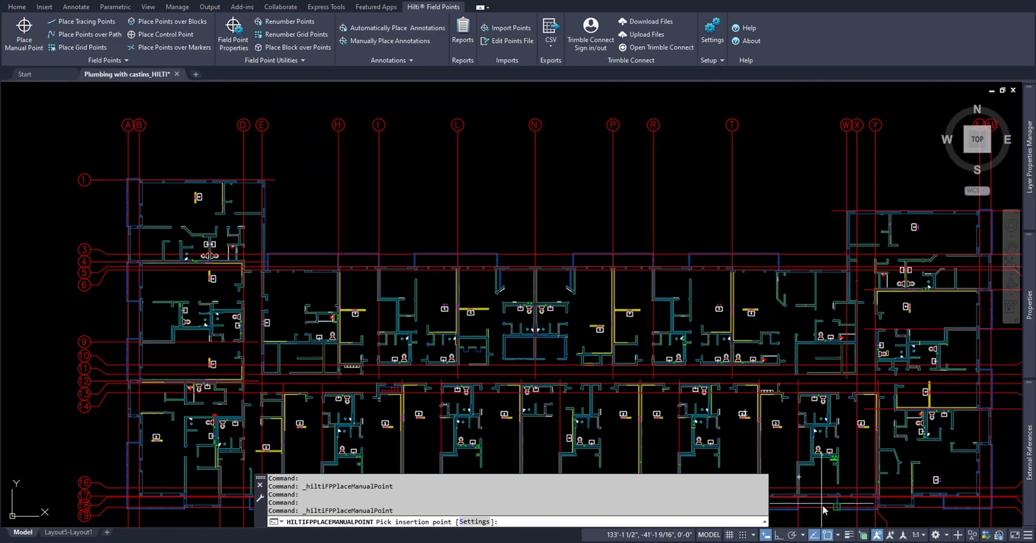
click(837, 535)
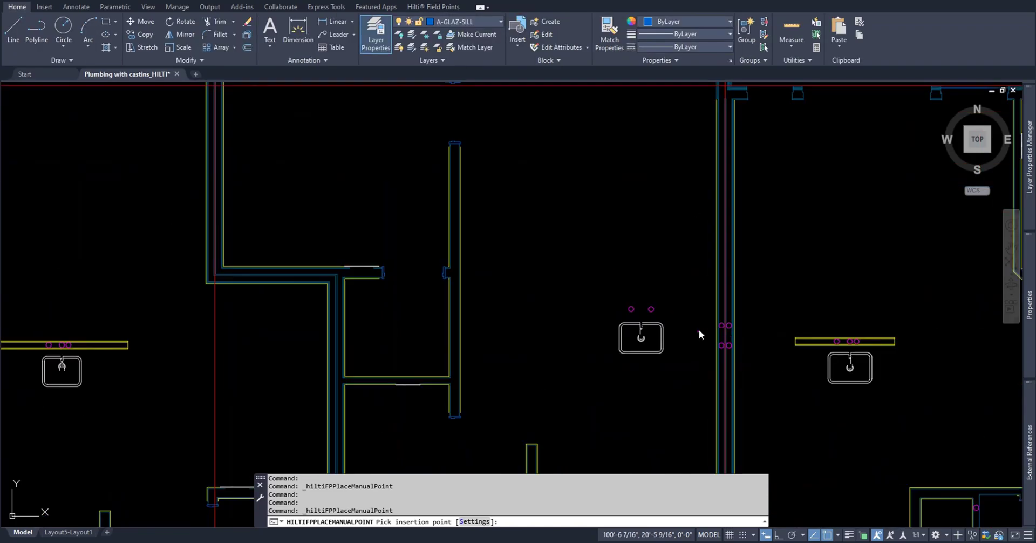
scroll(699, 329, up, 5)
middle_drag(699, 328, 619, 227)
scroll(542, 189, up, 2)
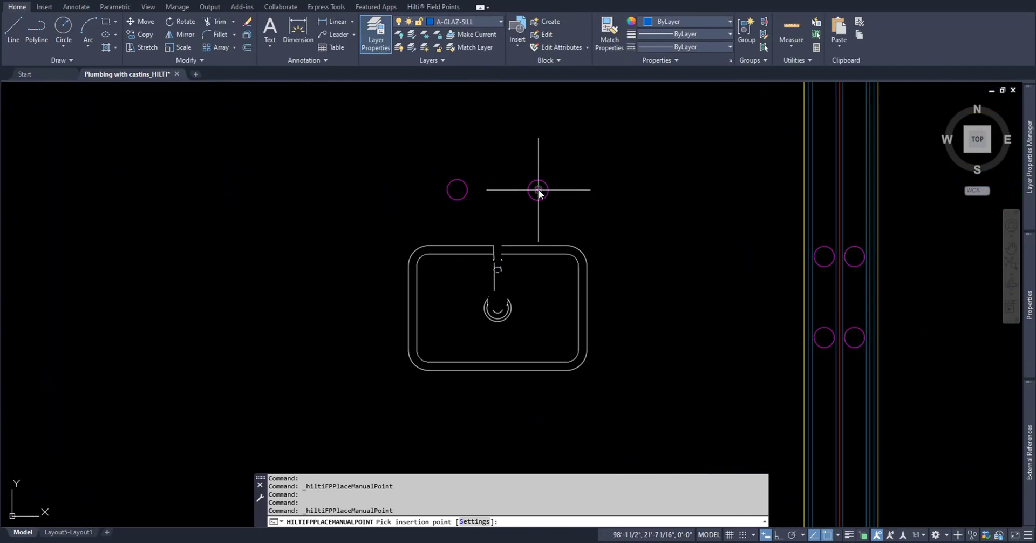
click(538, 190)
click(457, 190)
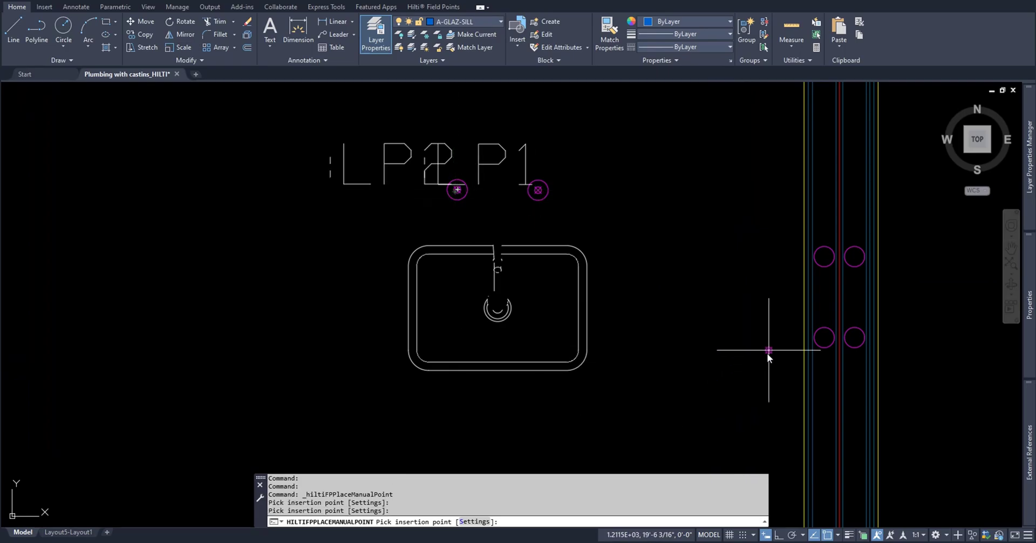
Place manual field points at the centers of the two left penetration circles in the wall beside the sink
click(824, 337)
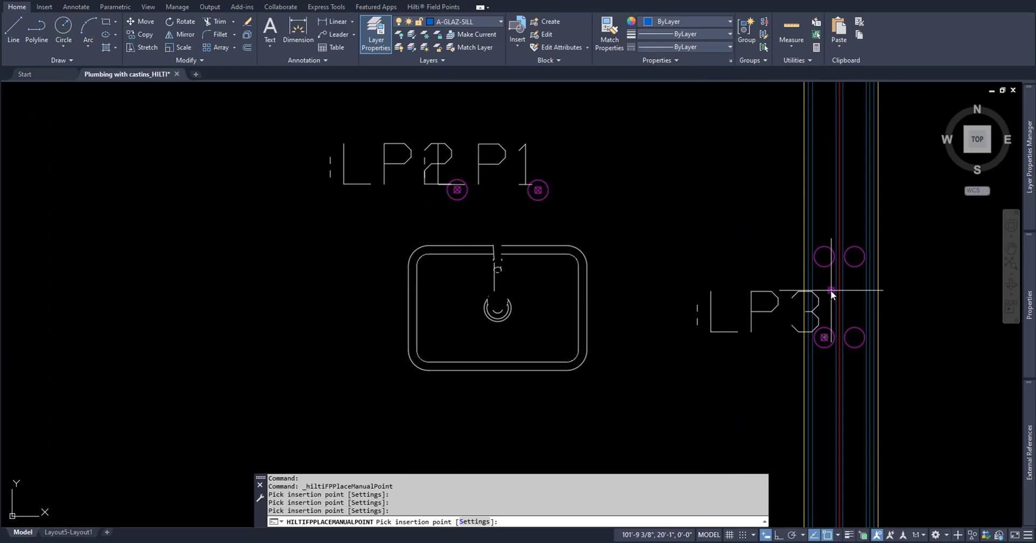
click(824, 257)
scroll(860, 268, up, 4)
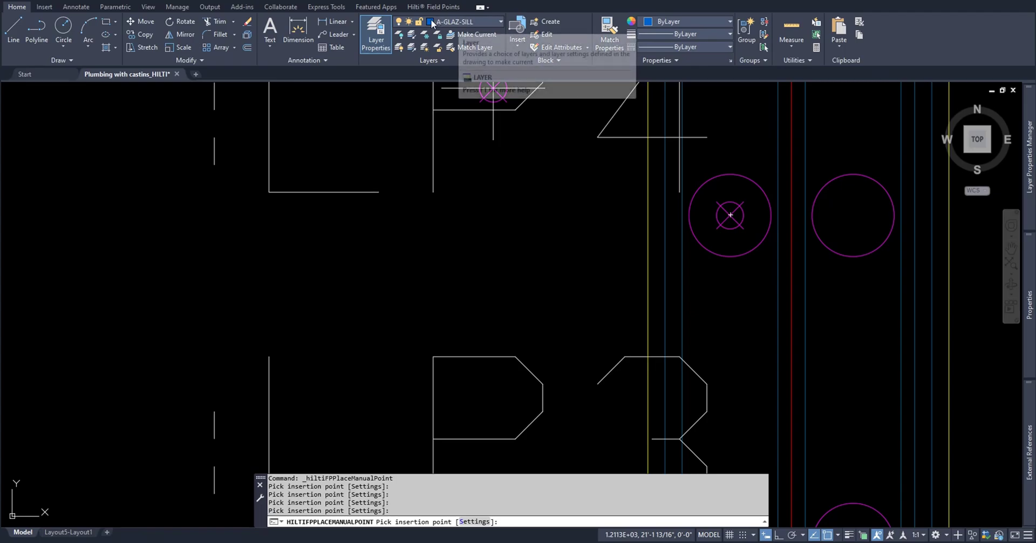
click(729, 215)
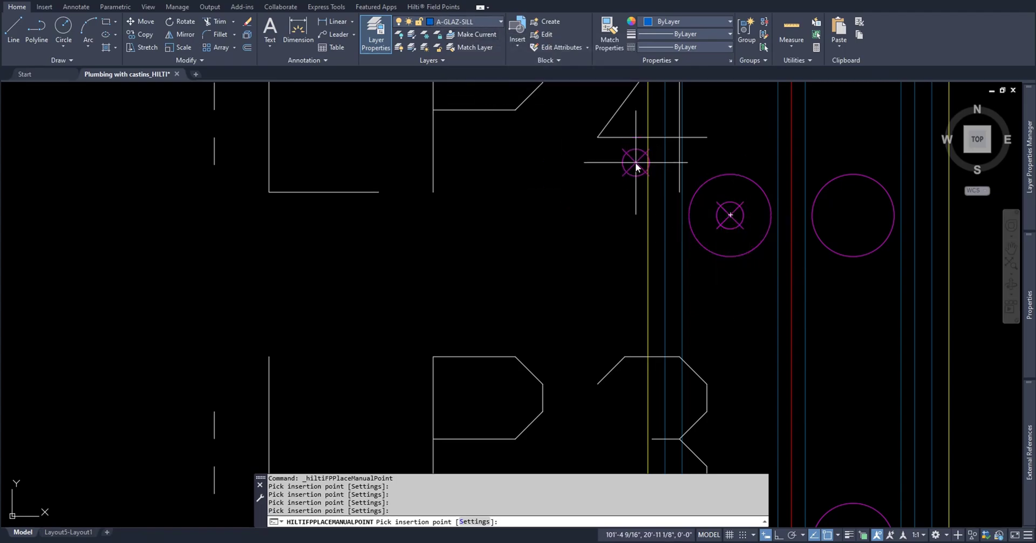
scroll(635, 163, down, 4)
middle_drag(652, 199, 717, 296)
scroll(714, 295, down, 2)
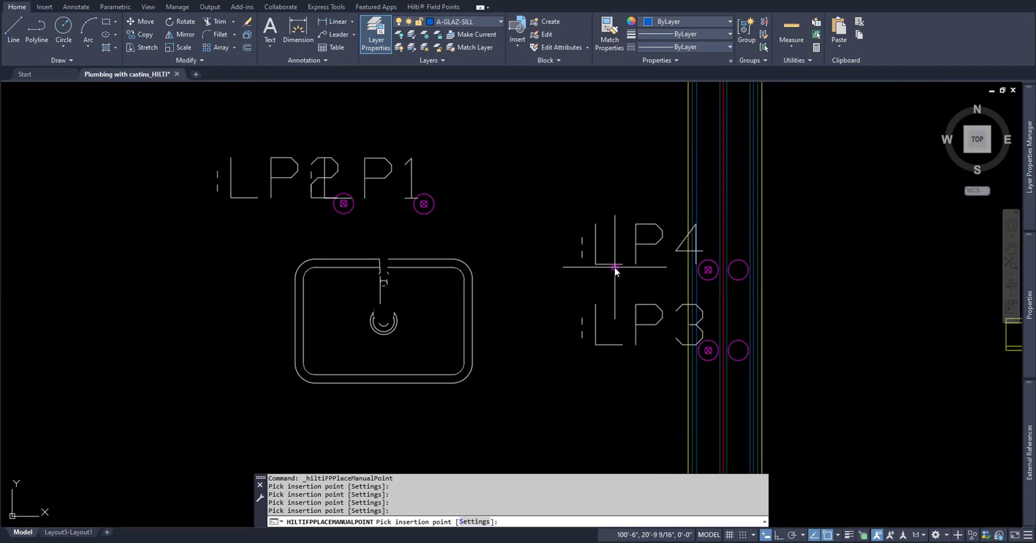
Try ByLayer as the annotation layer in the field point settings
click(434, 7)
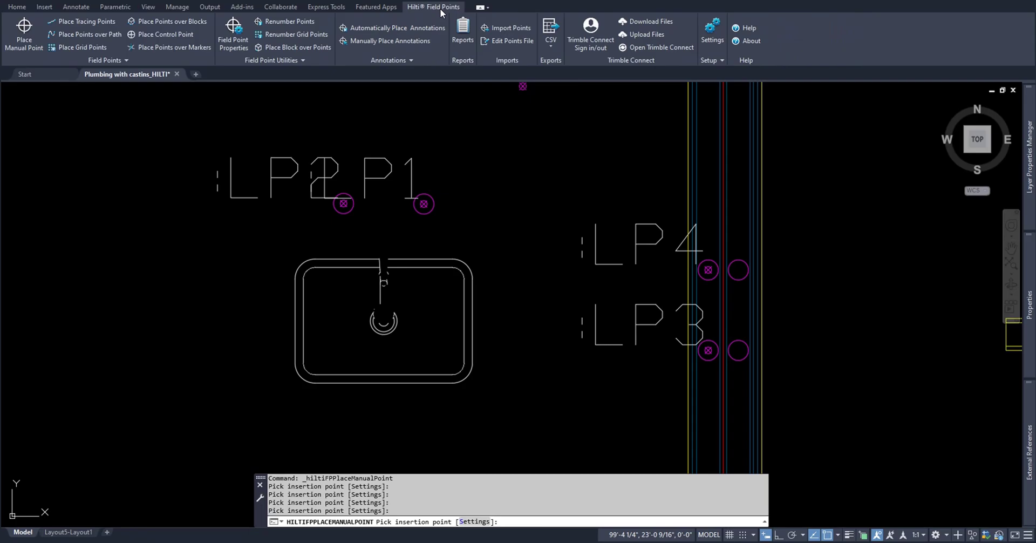
click(713, 32)
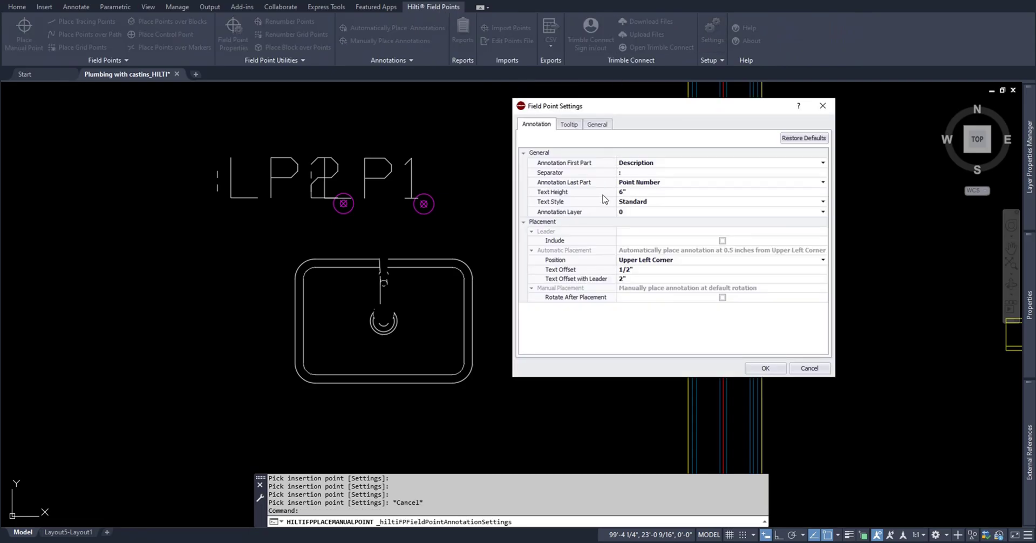
click(765, 368)
scroll(418, 230, up, 2)
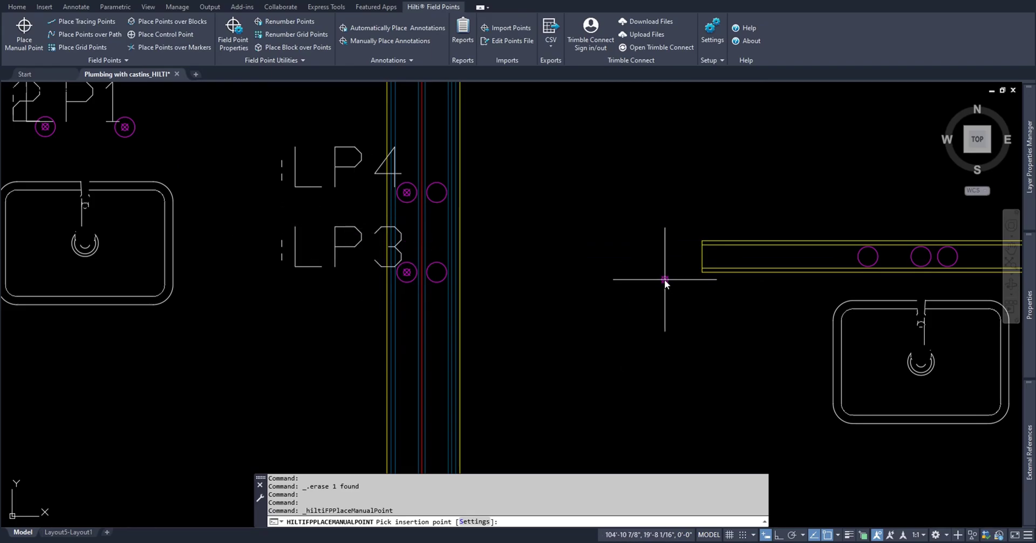
Set the field point annotation layer to Plumbing Penetrations 2 inch
click(712, 36)
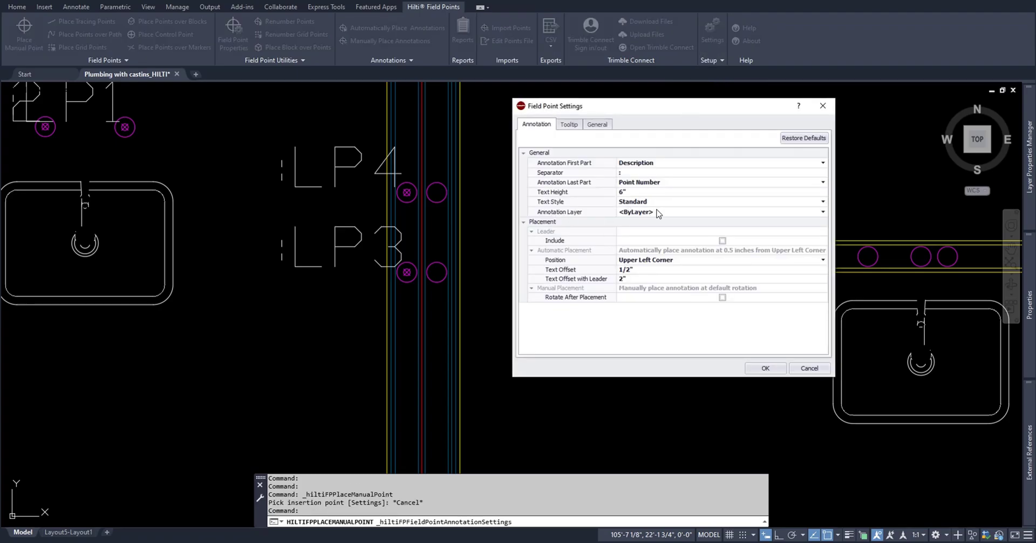
click(658, 212)
drag(824, 237, 829, 256)
click(725, 240)
click(763, 368)
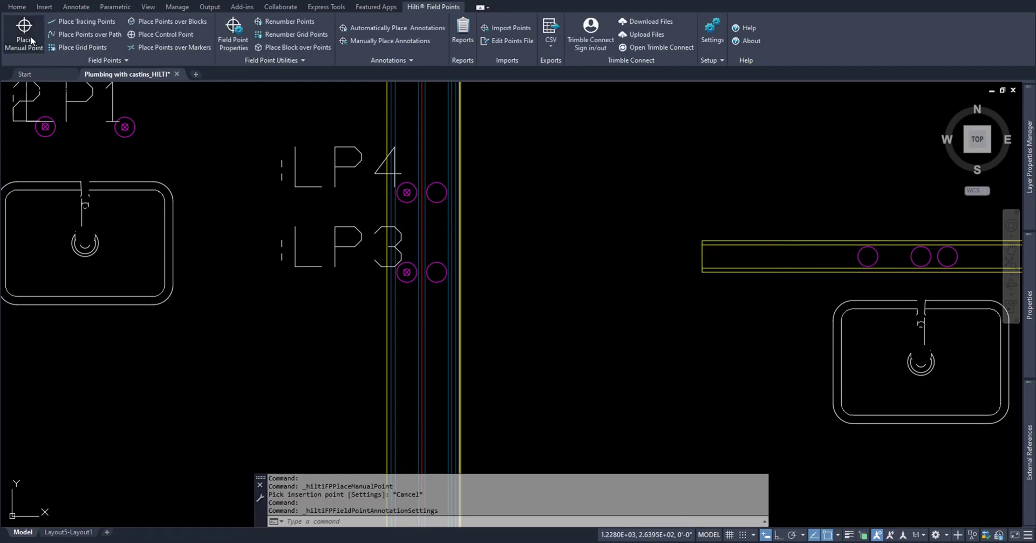
Place a manual field point at the leftmost penetration circle in the short wall above the right-hand sink
click(24, 32)
click(458, 338)
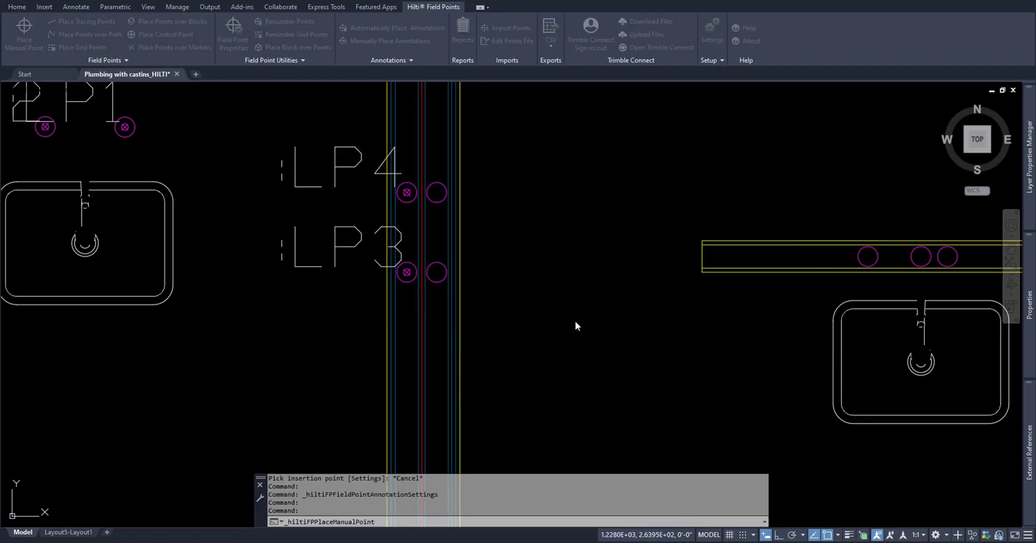
click(867, 257)
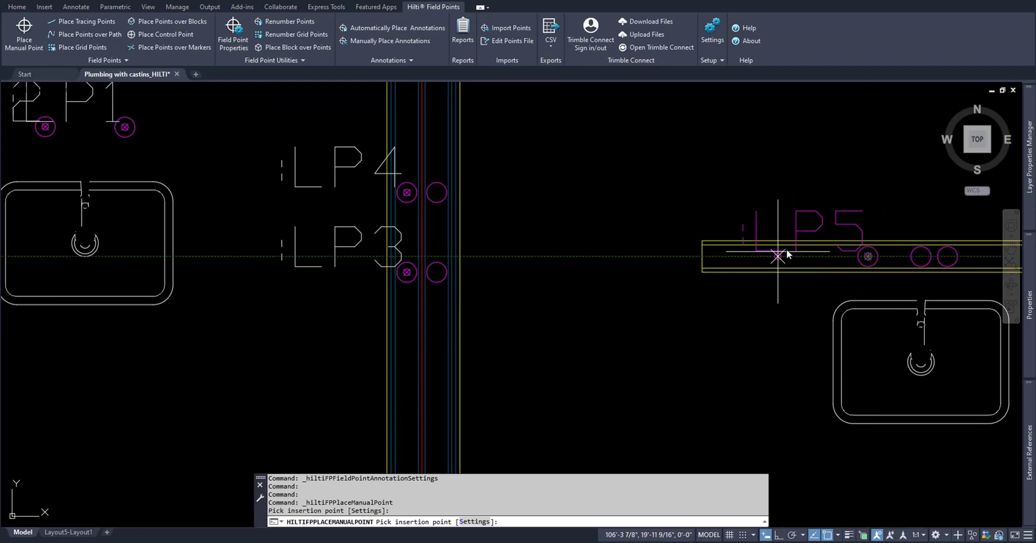
scroll(855, 259, up, 2)
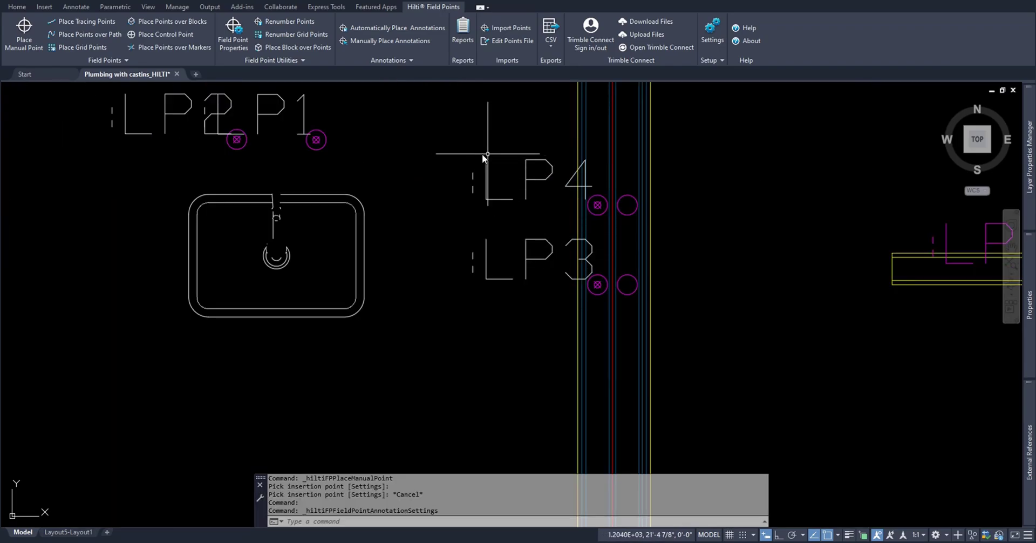
Clear the separator between the two annotation parts in the field point settings
scroll(475, 161, up, 2)
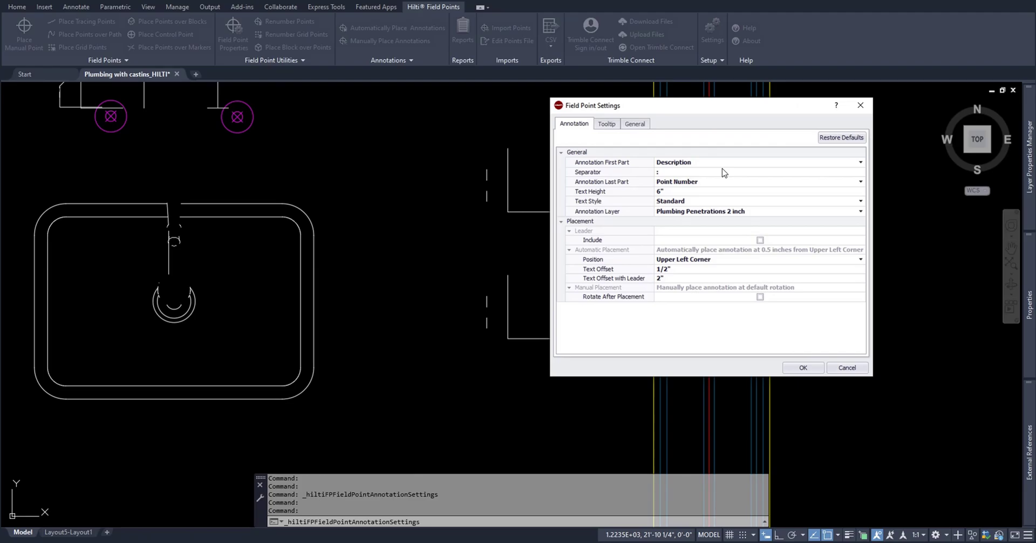
click(666, 173)
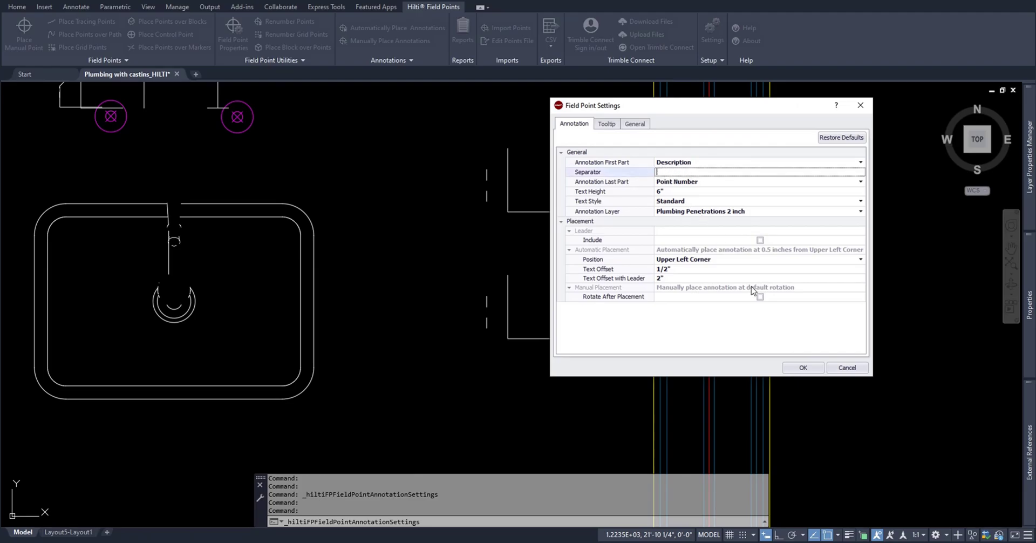
click(802, 367)
Place one manual field point at the drain center of the left sink and end the placement
click(23, 30)
click(451, 337)
click(174, 303)
scroll(200, 315, up, 3)
key(Escape)
scroll(499, 302, down, 4)
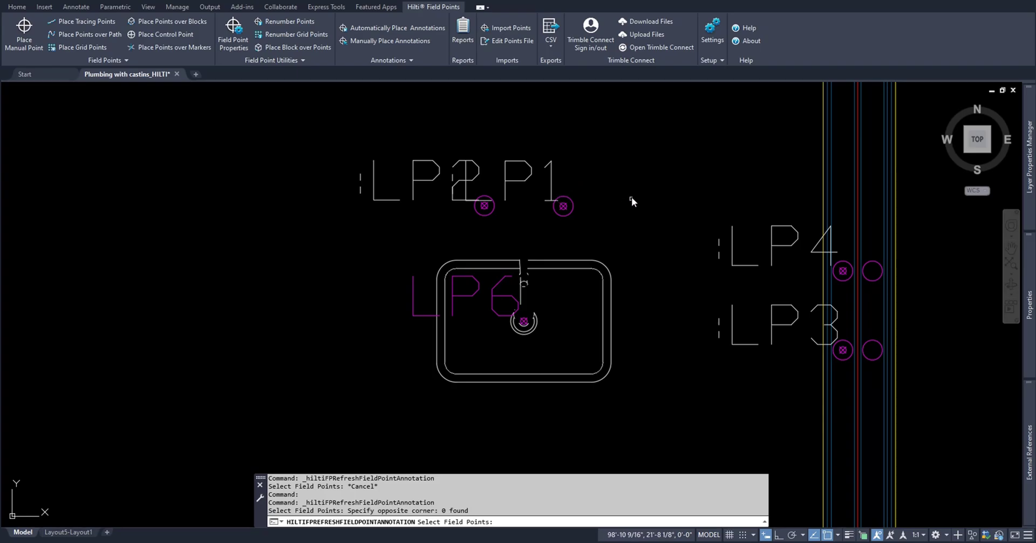
Set the field point annotation text height to 3"
click(717, 41)
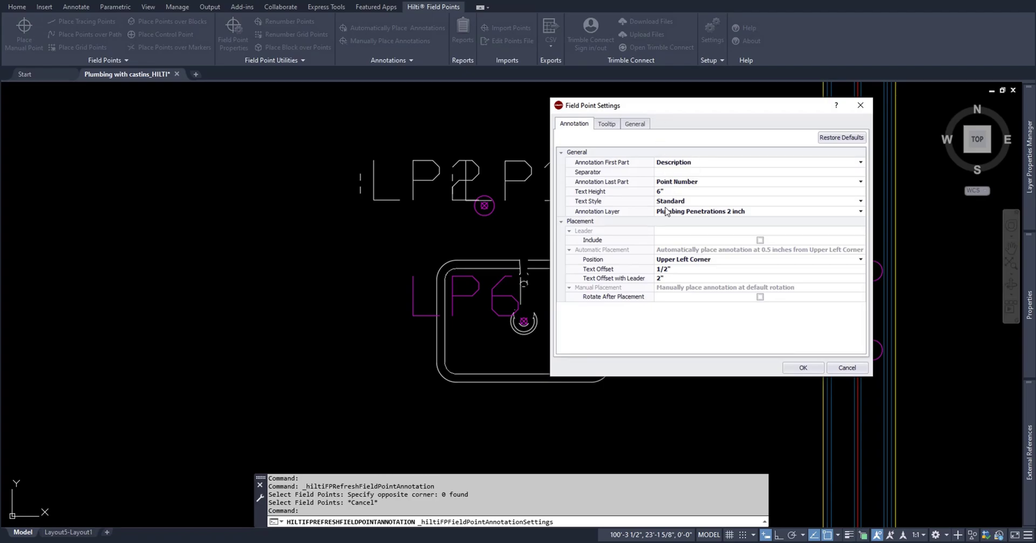
click(661, 192)
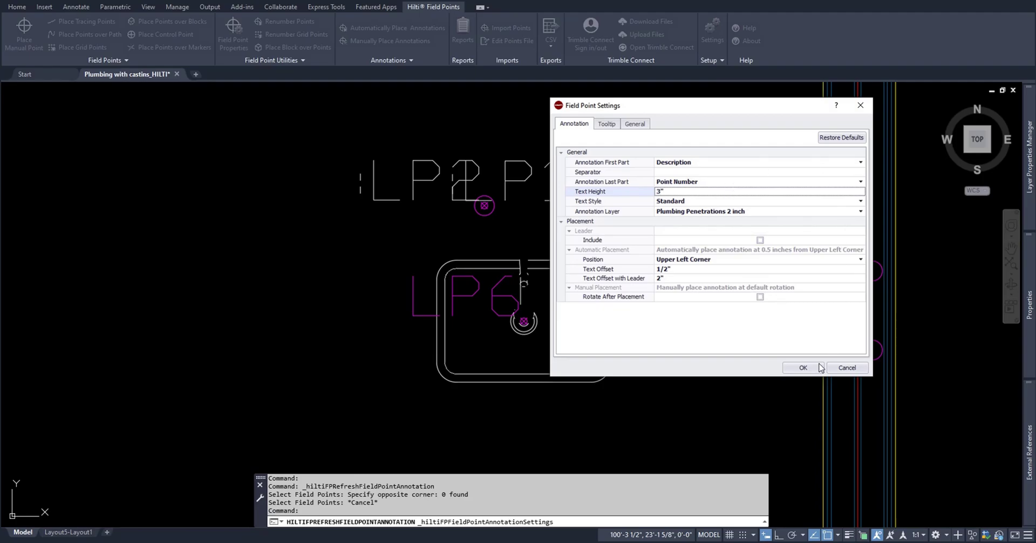
click(802, 367)
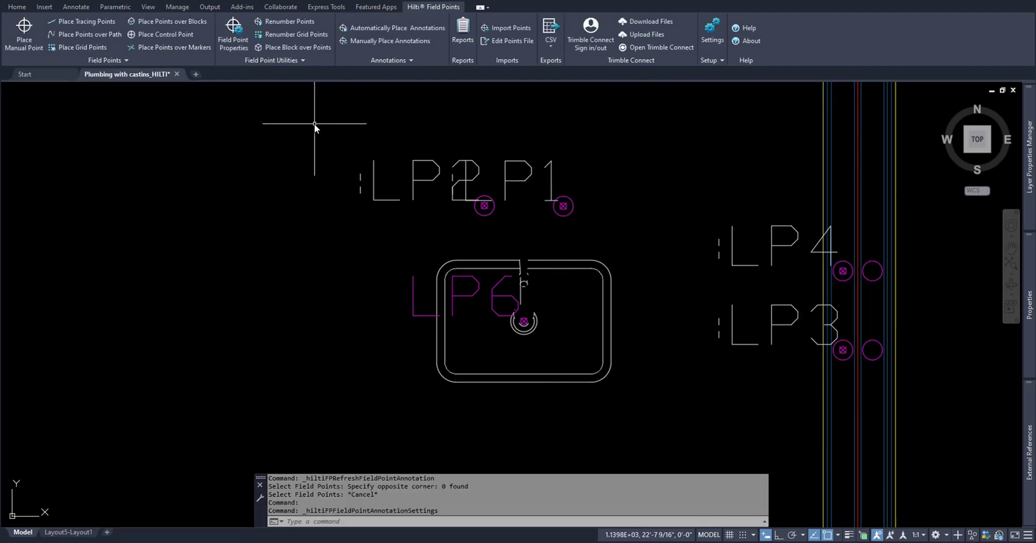
Apply the current point annotation settings to the two field points above the left sink
click(314, 123)
click(601, 228)
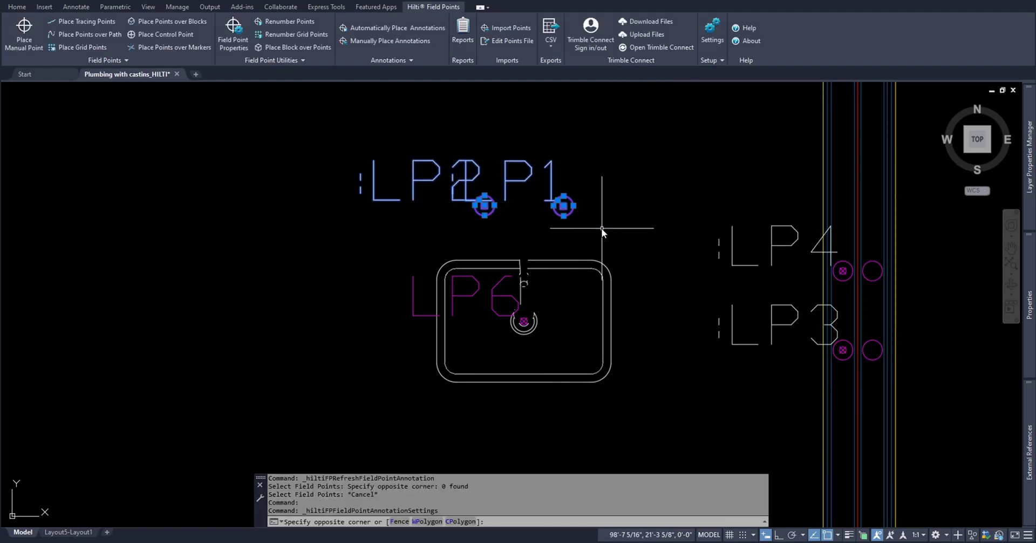
click(408, 61)
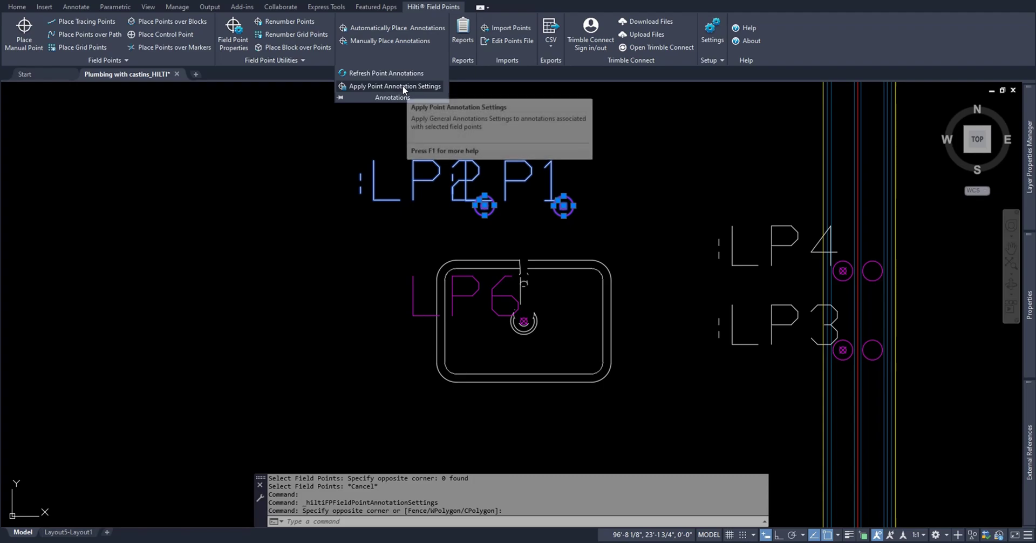
click(402, 86)
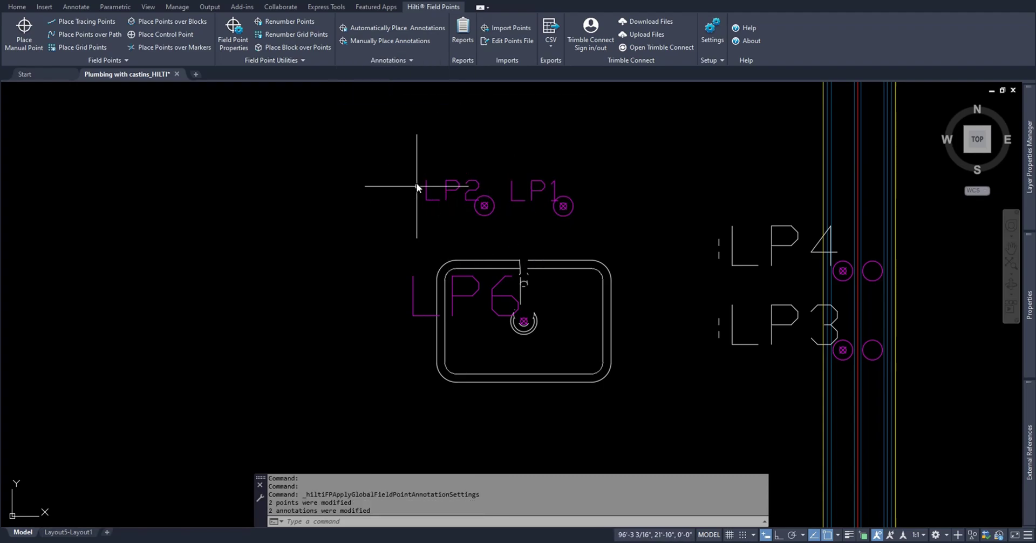
Replace the annotation text of the right field point above the sink with "Sleeve"
double_click(494, 199)
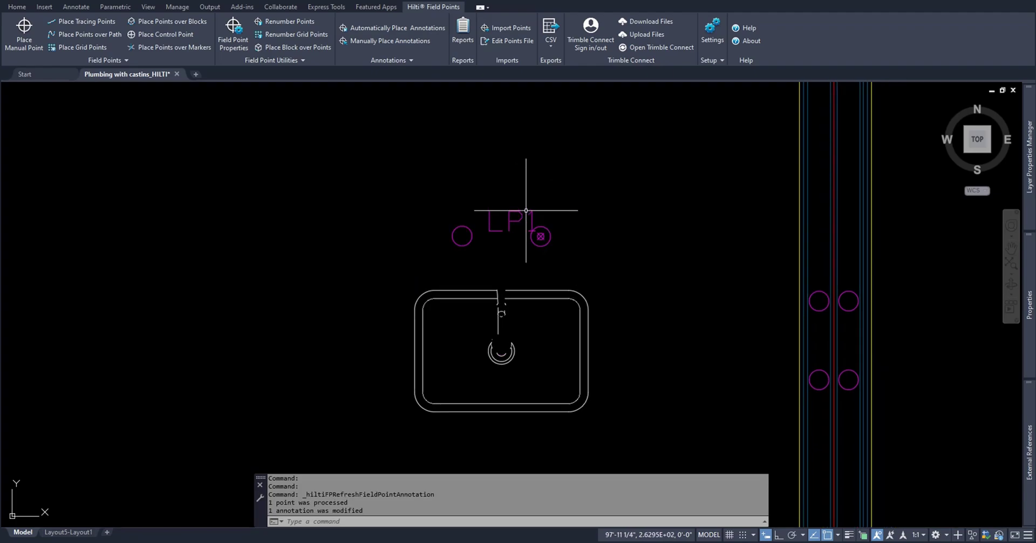
click(513, 220)
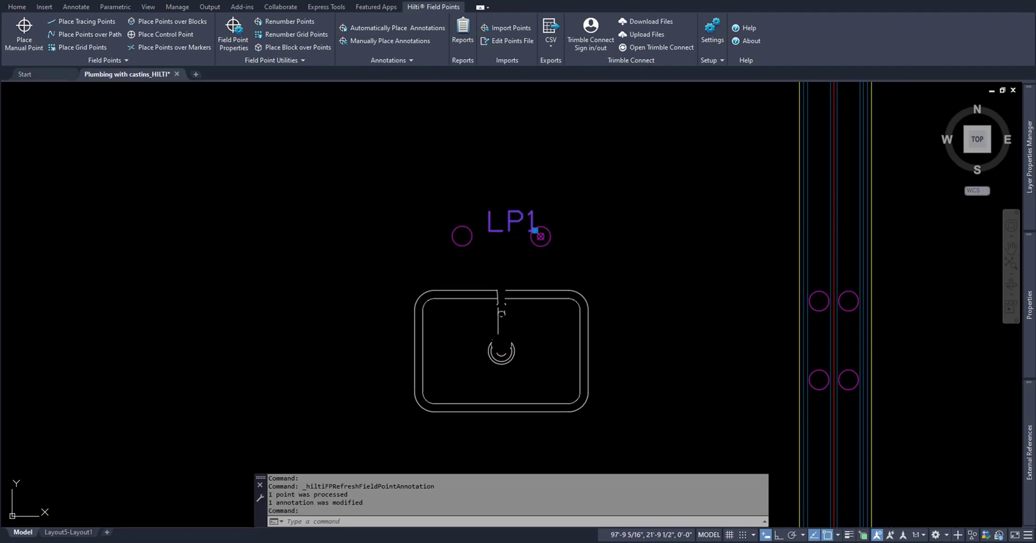
double_click(527, 237)
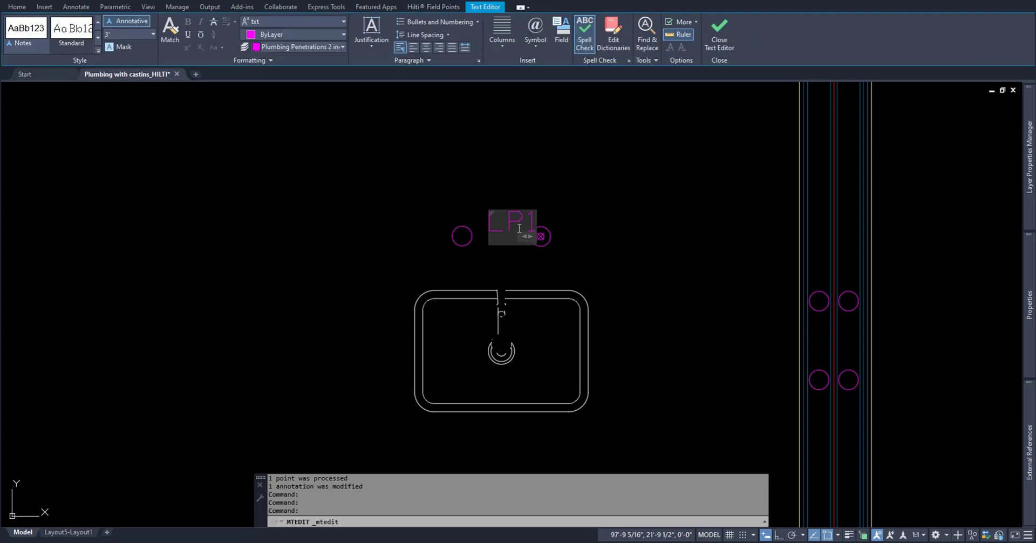
drag(532, 221, 492, 229)
key(Delete)
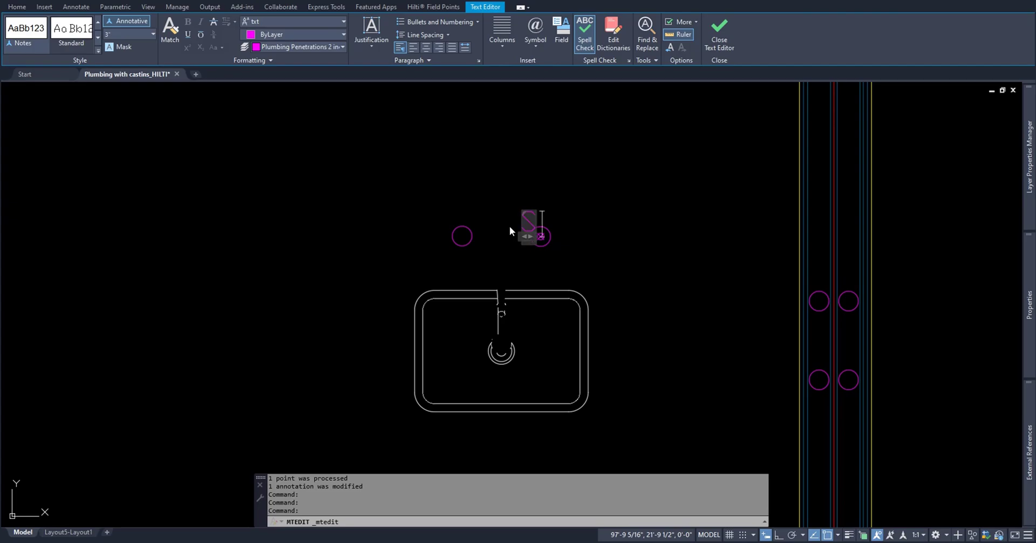
text(Sleeve)
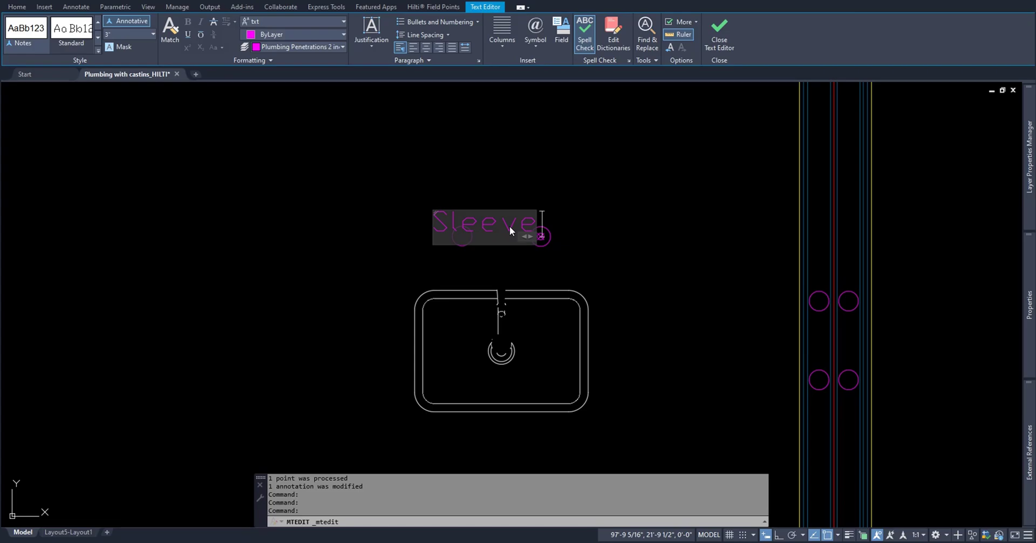
click(584, 226)
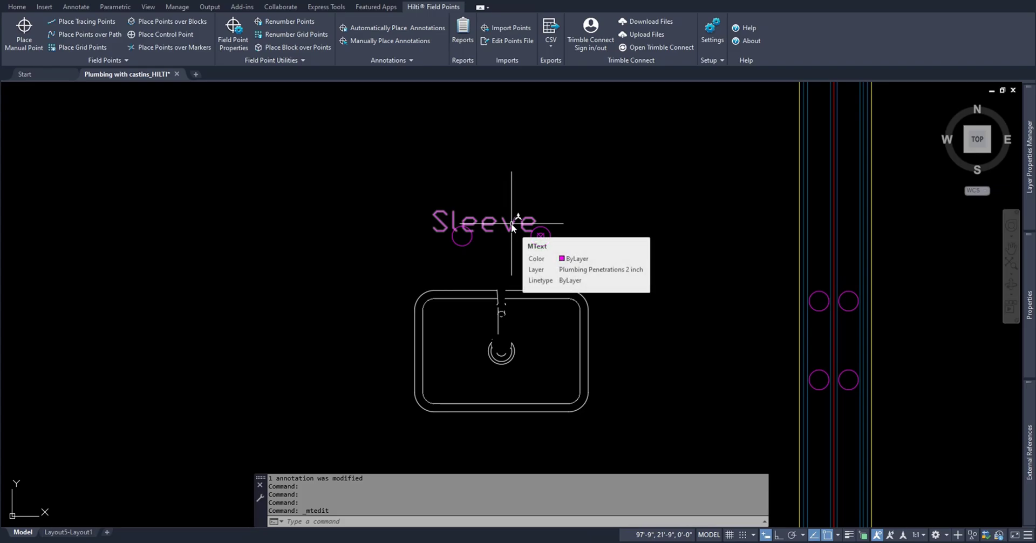
Refresh the point annotations of the field point above the sink
click(391, 183)
click(586, 269)
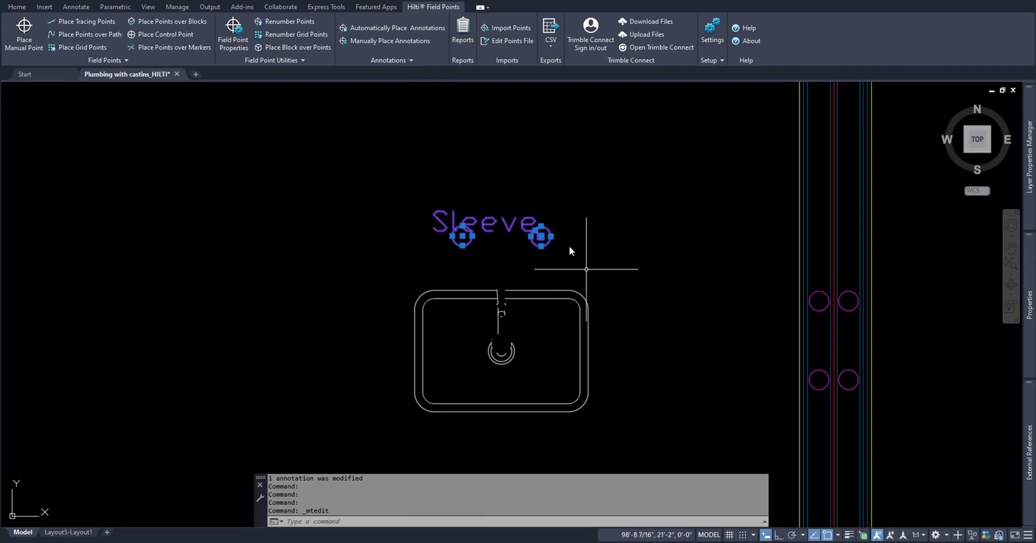
click(410, 61)
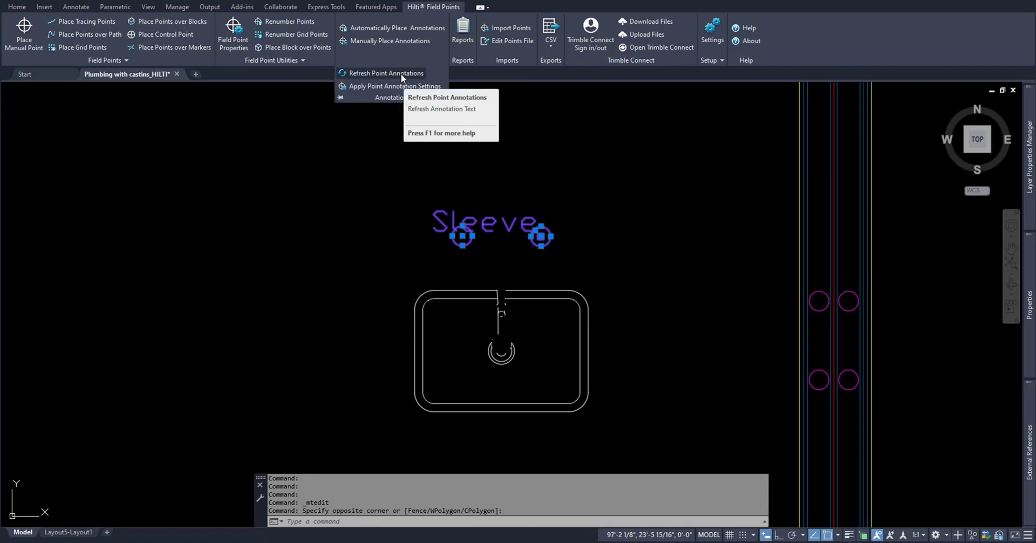
click(402, 74)
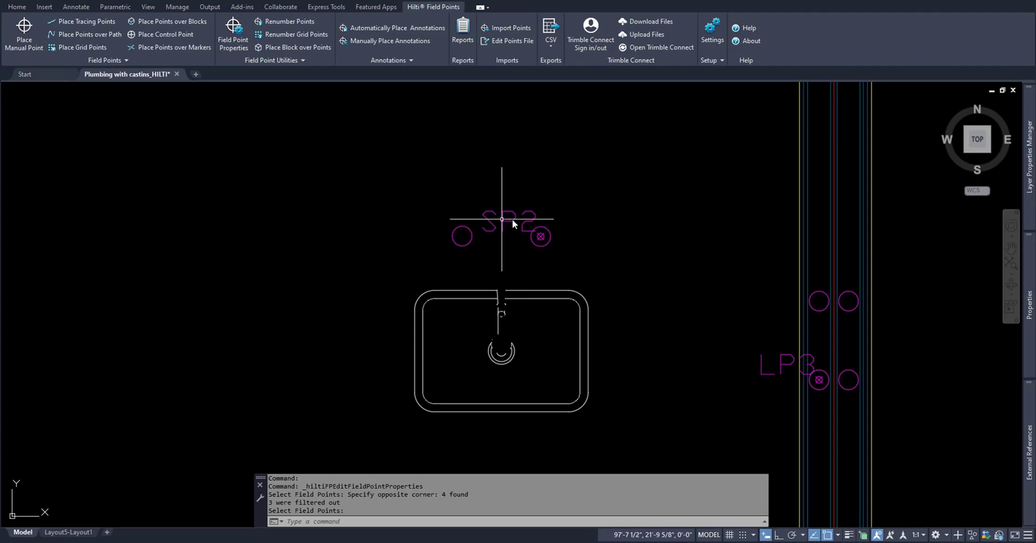
Change the point number prefix of the SP2 field point above the sink to LP
click(238, 37)
click(463, 181)
click(585, 263)
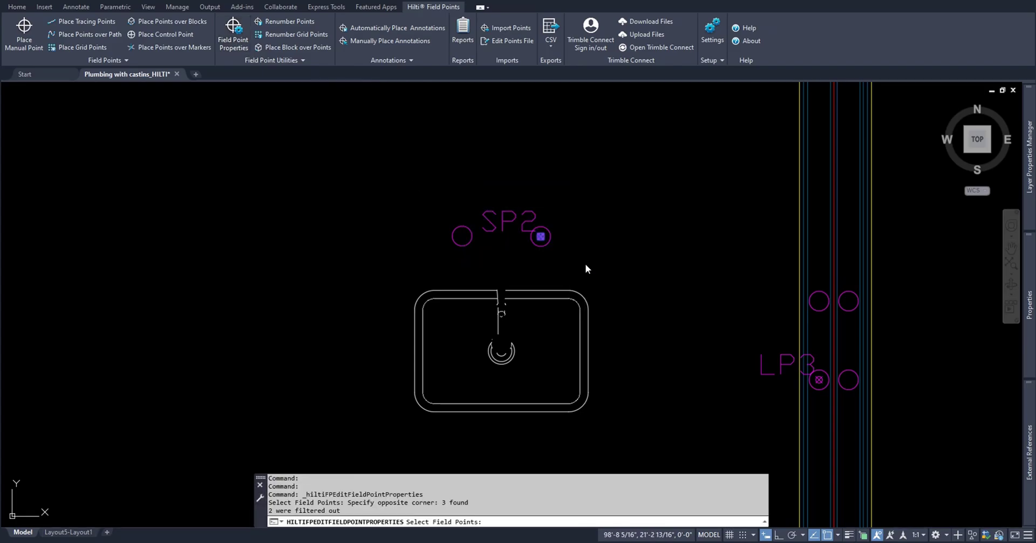
key(Return)
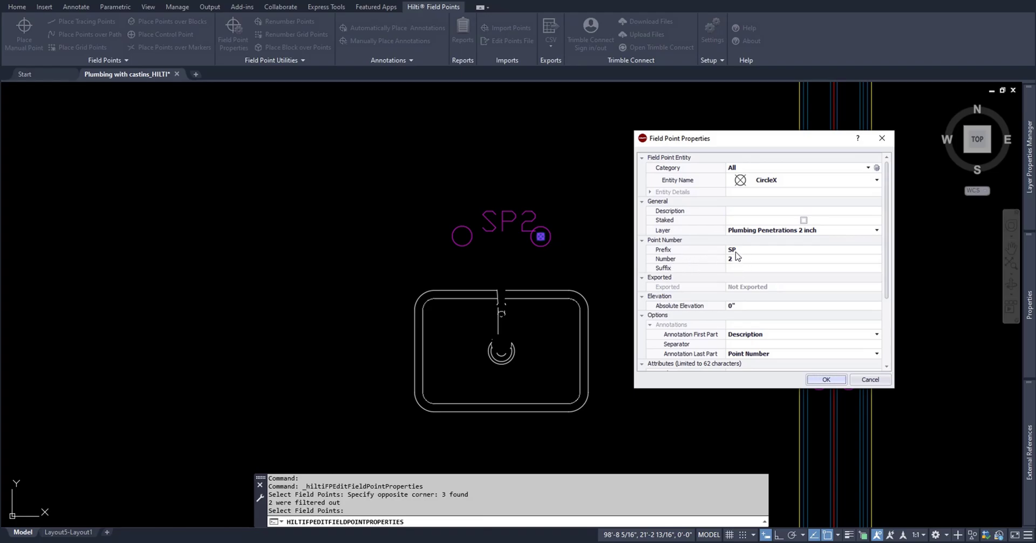
click(735, 251)
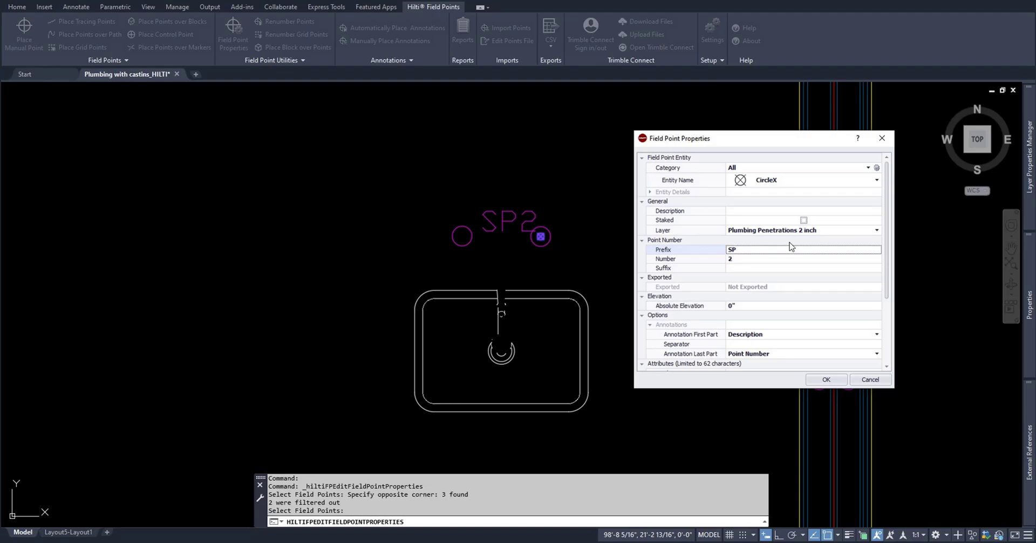
text(LP)
scroll(889, 259, down, 2)
scroll(890, 263, down, 5)
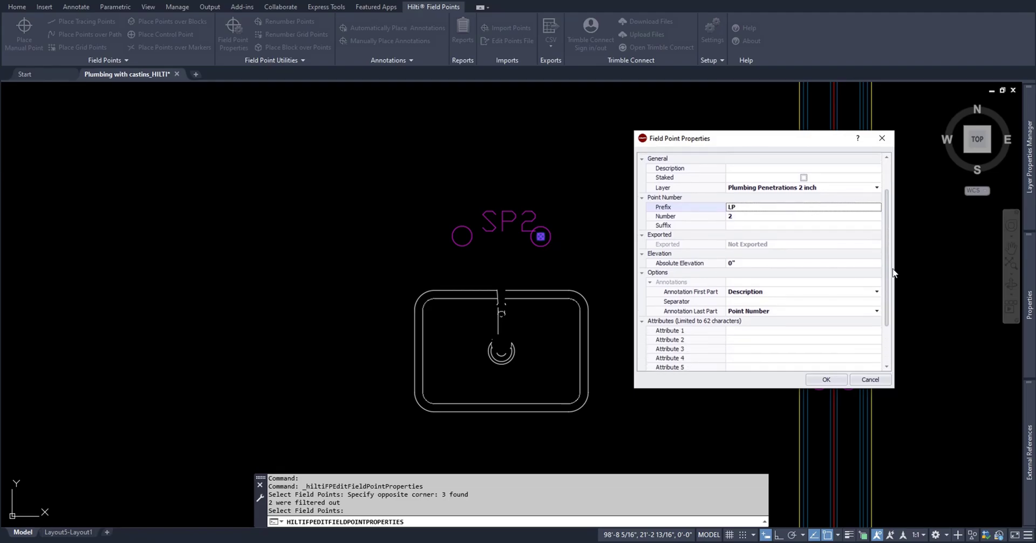
click(838, 383)
Give the LP3 field point the description "Test" and an annotation made of point number, ":" separator and description
drag(784, 493, 636, 371)
key(Return)
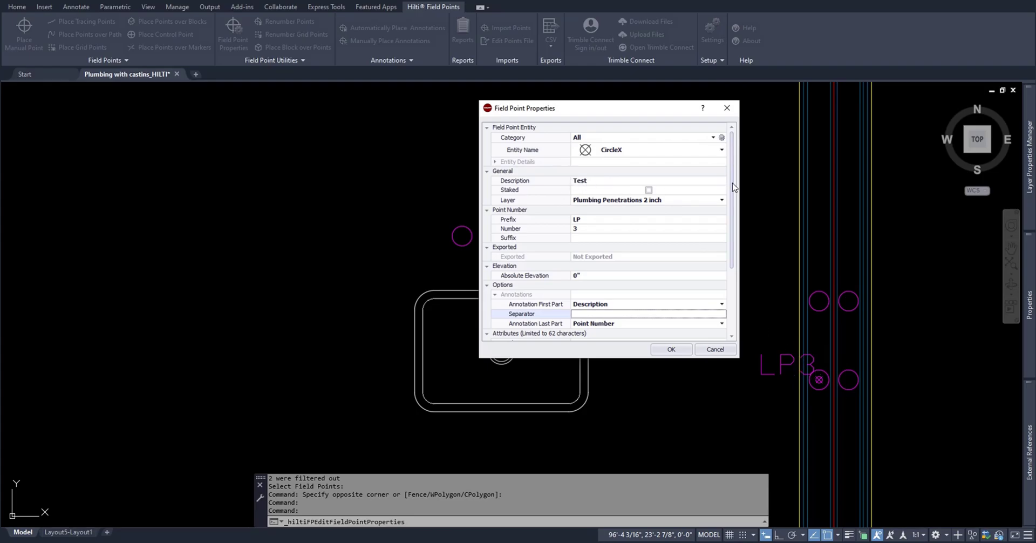
drag(734, 183, 745, 230)
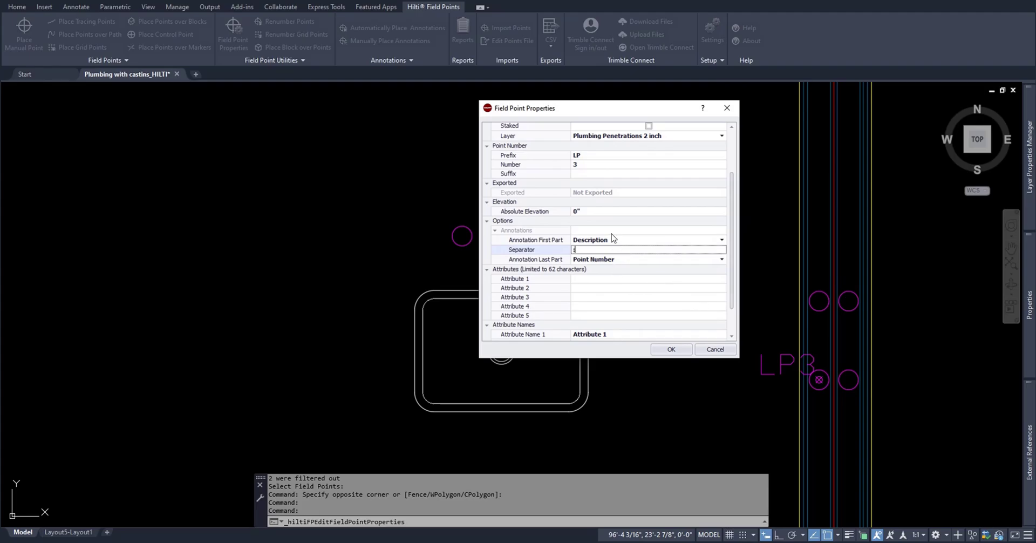
click(611, 239)
click(611, 257)
click(618, 259)
click(605, 268)
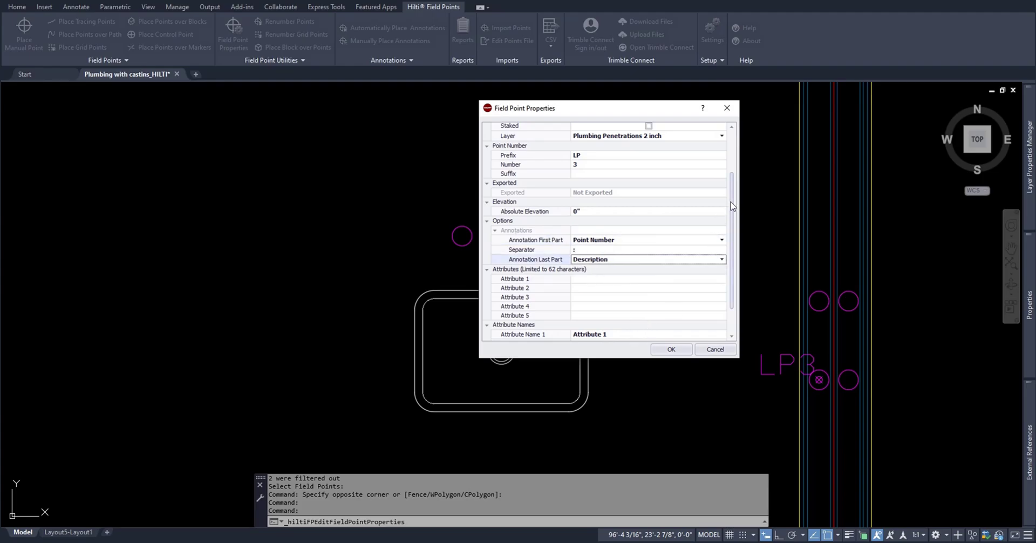
scroll(639, 257, down, 2)
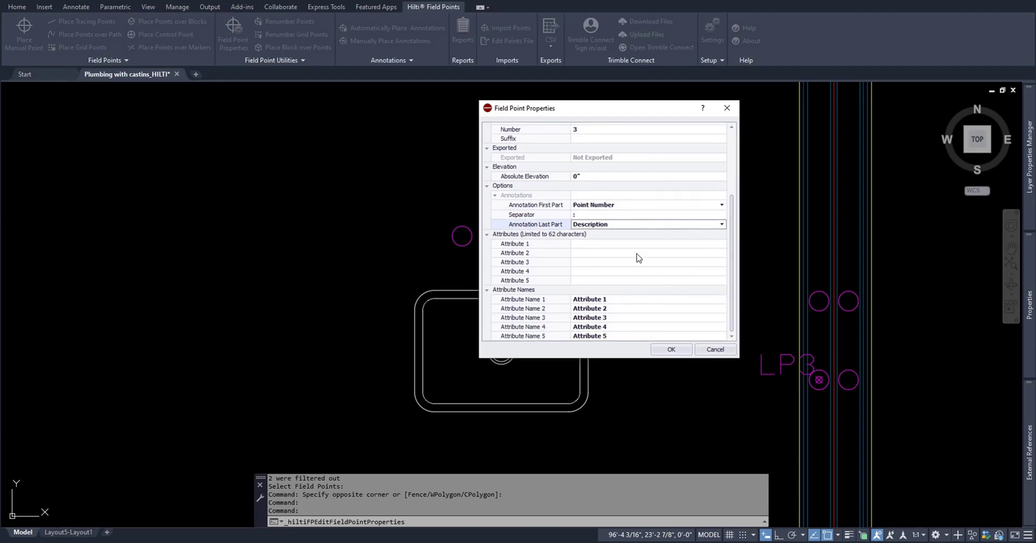
click(671, 350)
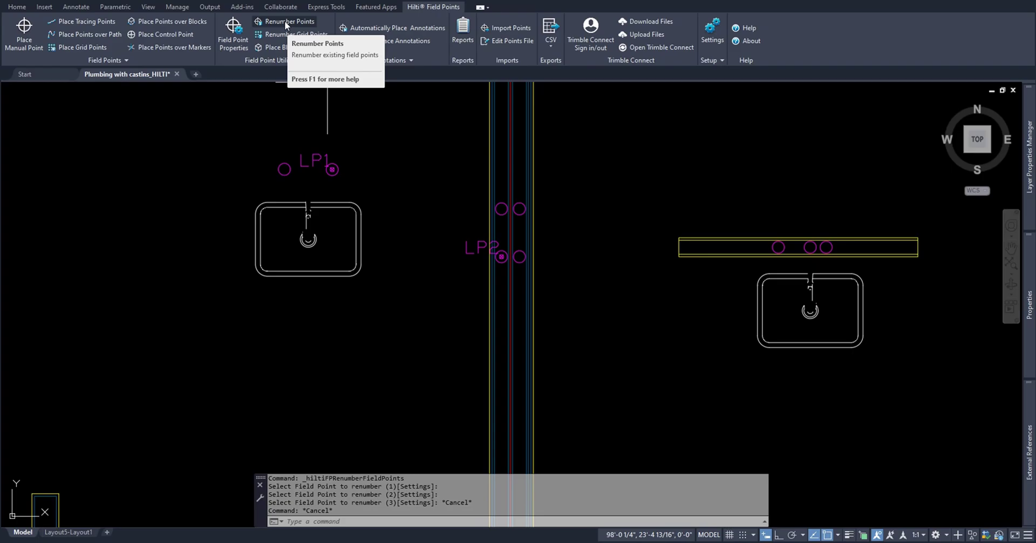
Configure field point renumbering to start at 10 with prefix WP and suffix STAKE
click(284, 21)
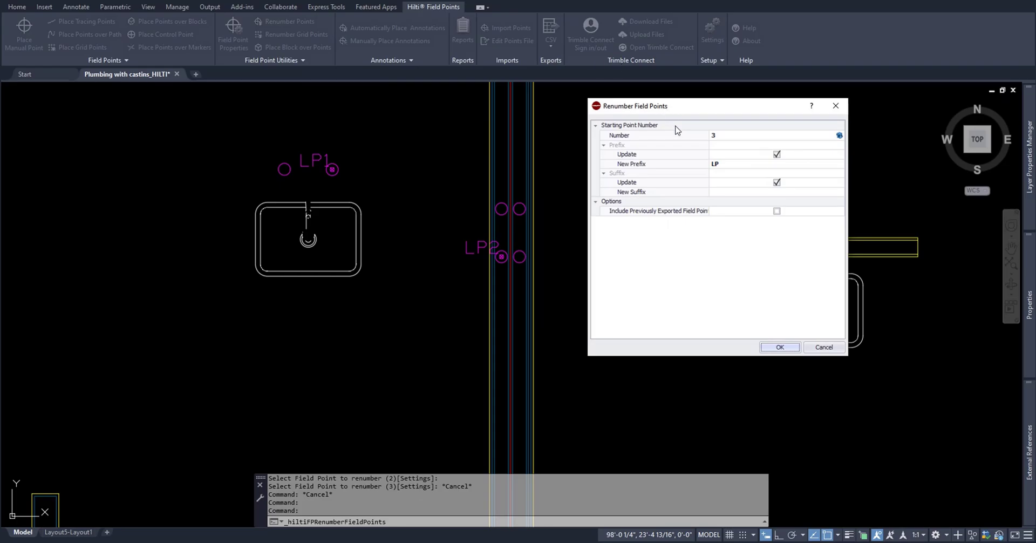
click(729, 136)
drag(728, 136, 706, 136)
text(0)
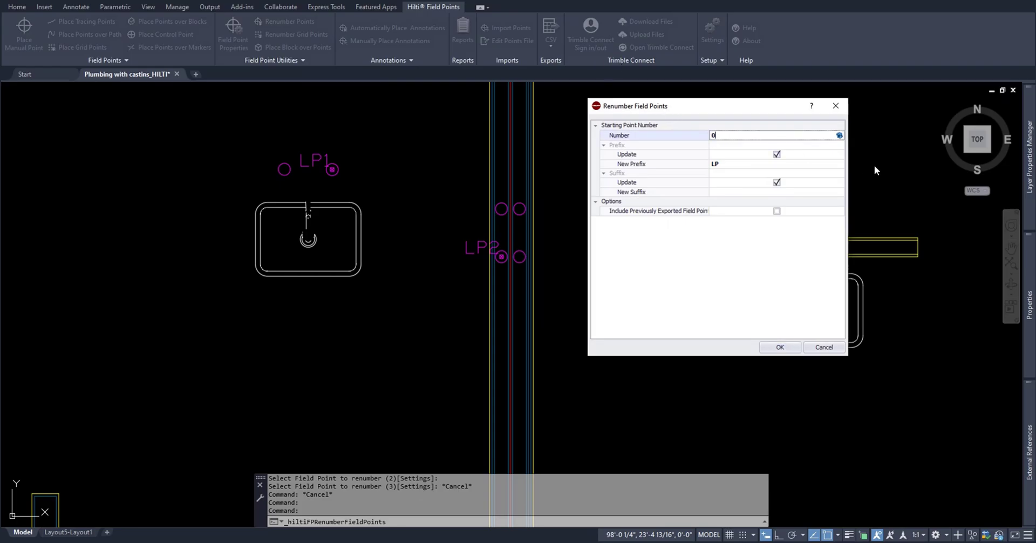
key(BackSpace)
text(10)
click(735, 165)
key(BackSpace)
key(BackSpace)
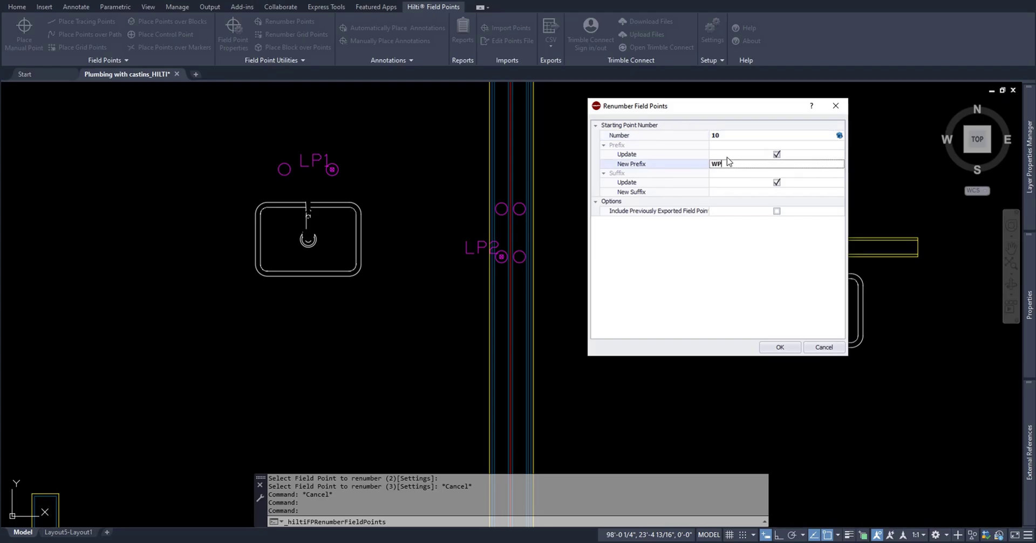
click(768, 192)
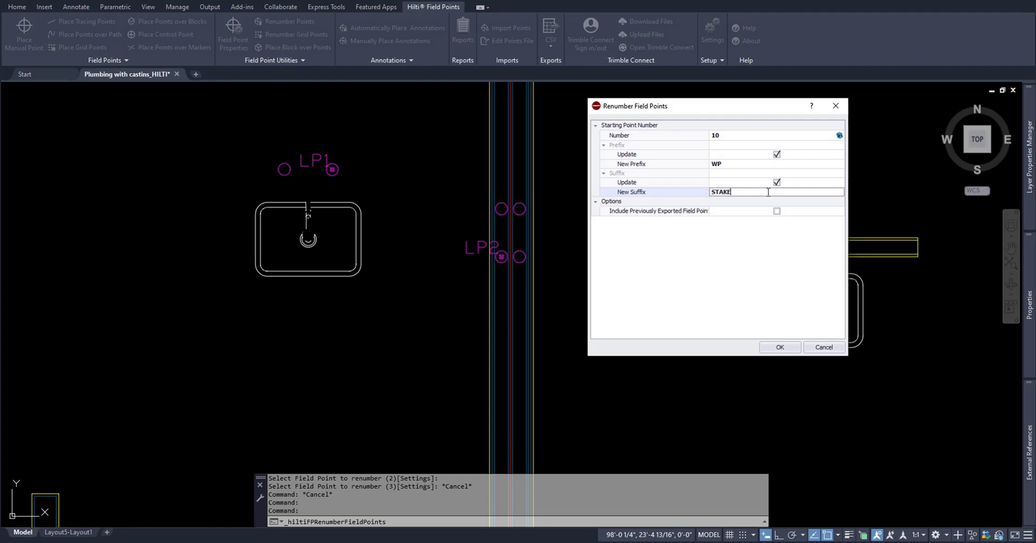
click(787, 346)
Renumber the field point above the sink first, followed by the LP2 field point in the wall, and end the command
scroll(332, 173, up, 4)
click(328, 170)
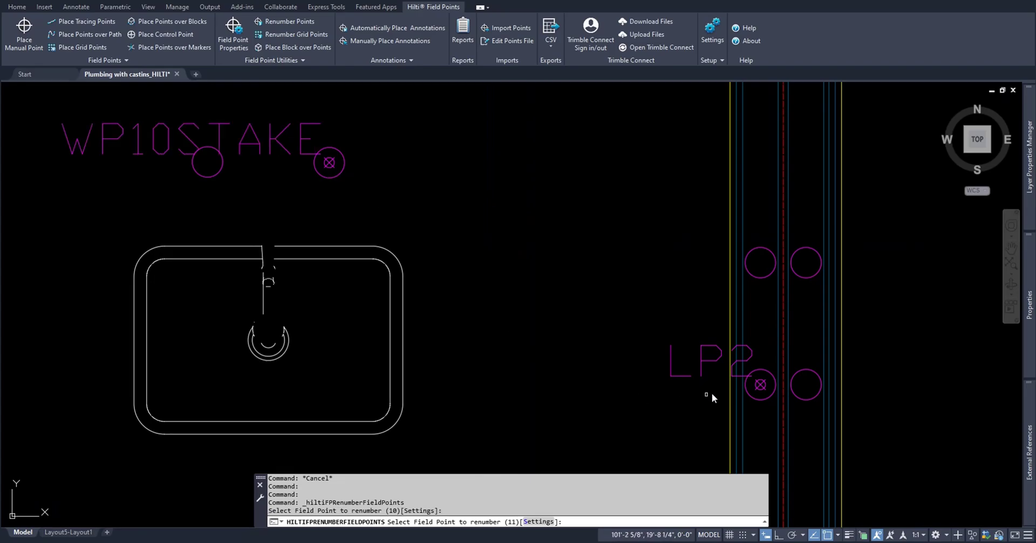
click(759, 385)
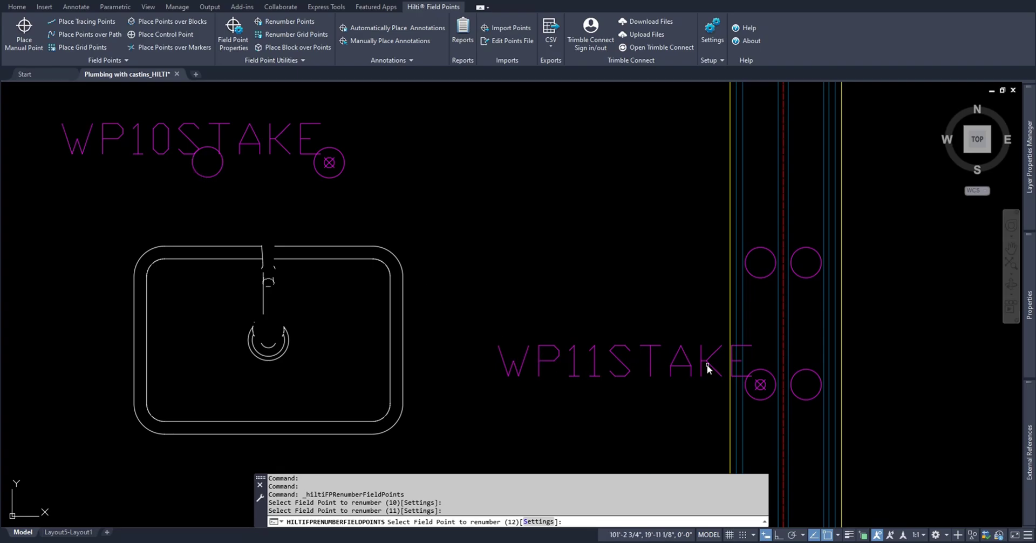
key(Escape)
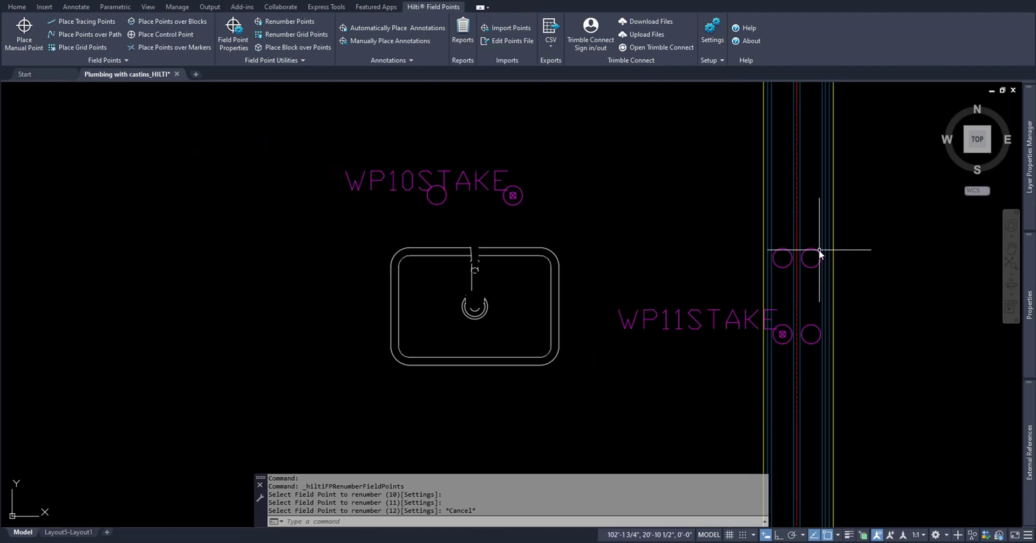
Delete the penetration circle around the WP11STAKE field point in the wall
scroll(820, 250, down, 2)
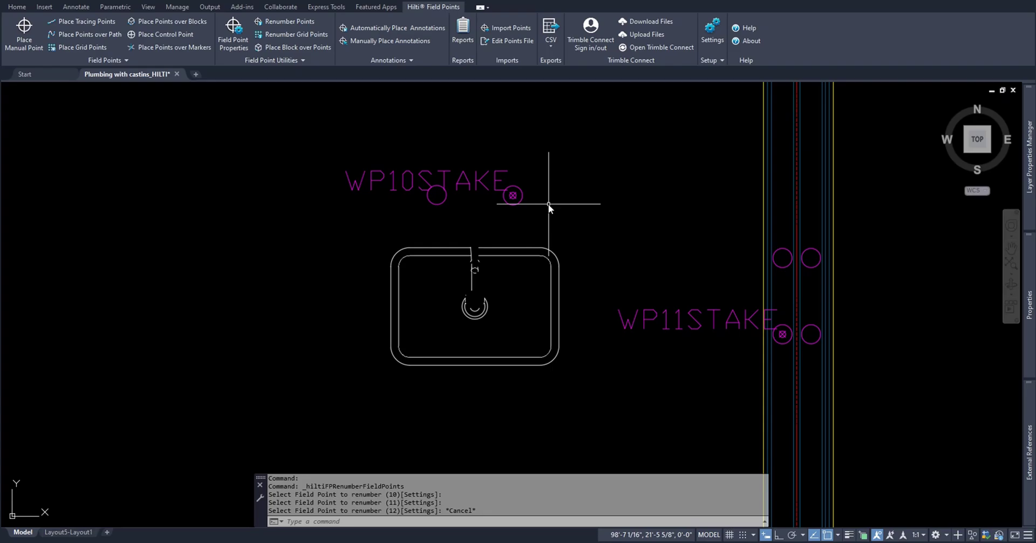
scroll(781, 322, up, 2)
scroll(781, 321, up, 2)
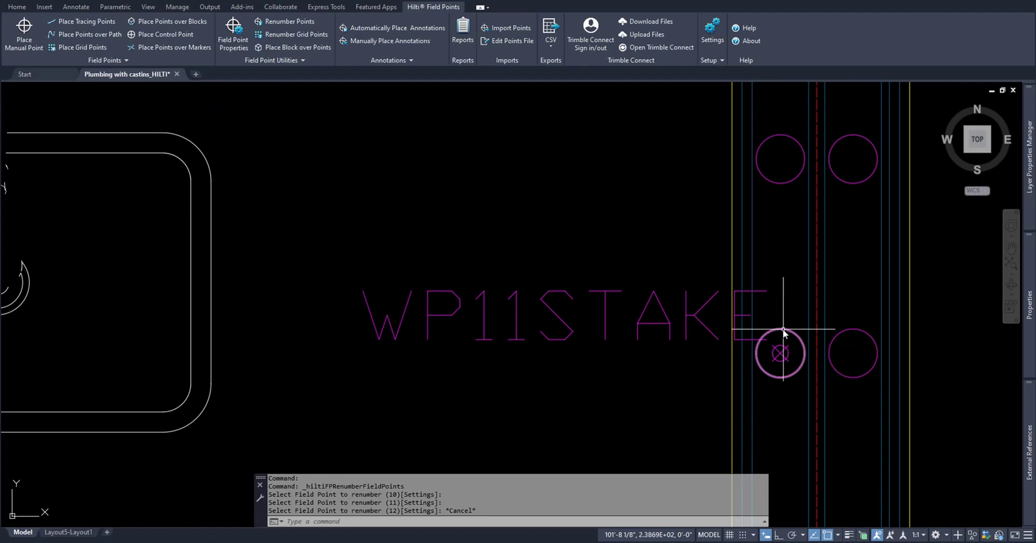
click(782, 329)
key(Delete)
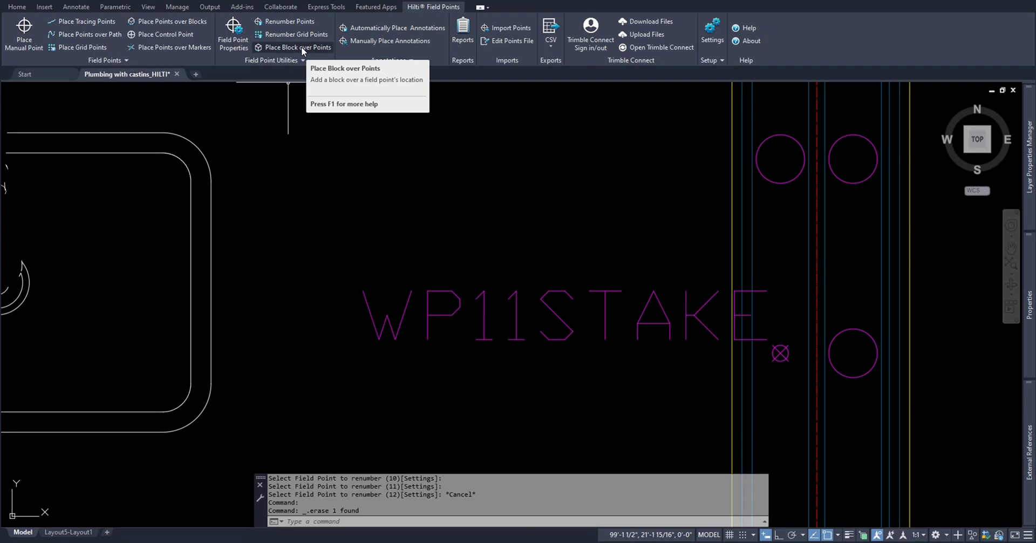
Place block "2" over the WP11STAKE field point using Place Block over Points
click(270, 48)
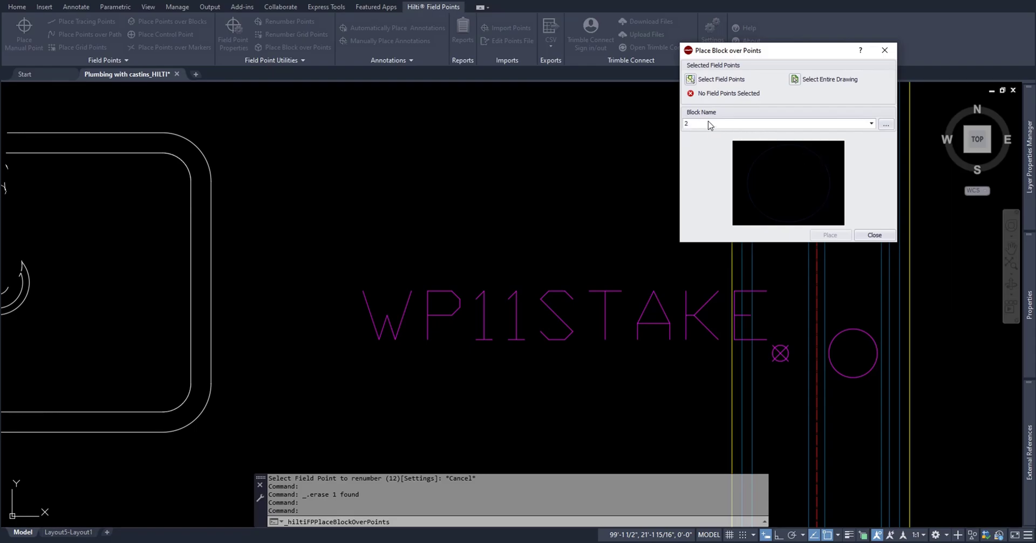
click(691, 79)
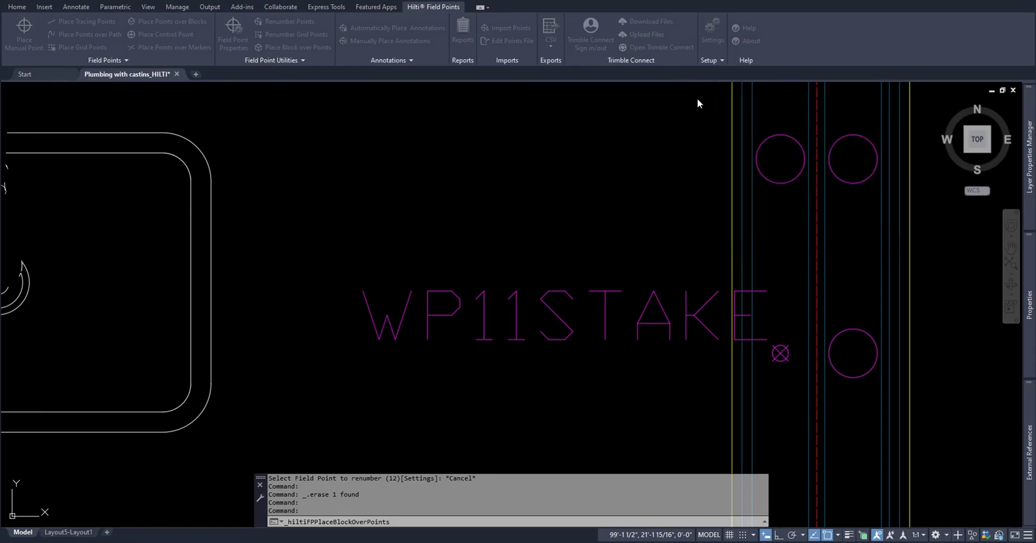
click(780, 353)
click(788, 364)
click(788, 365)
click(765, 339)
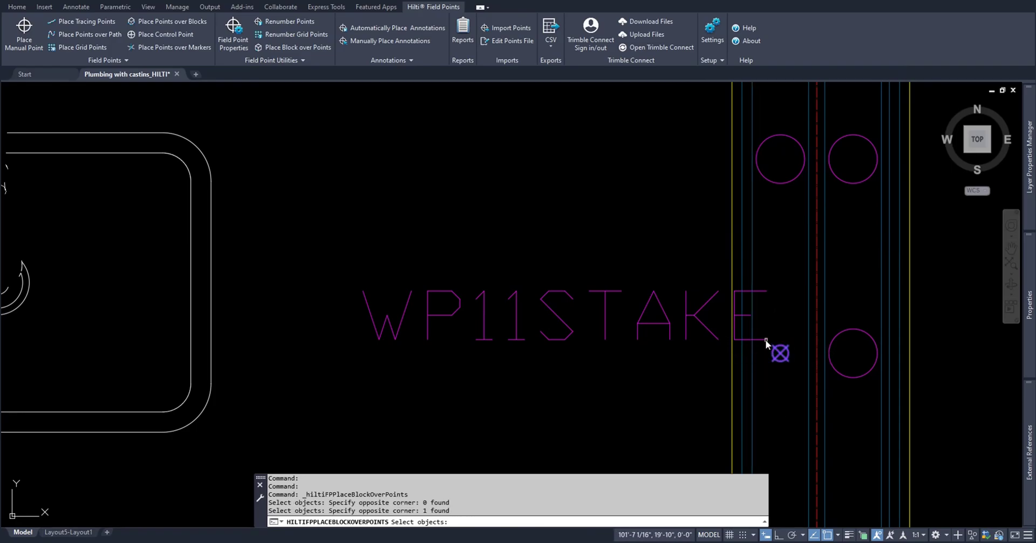
key(Return)
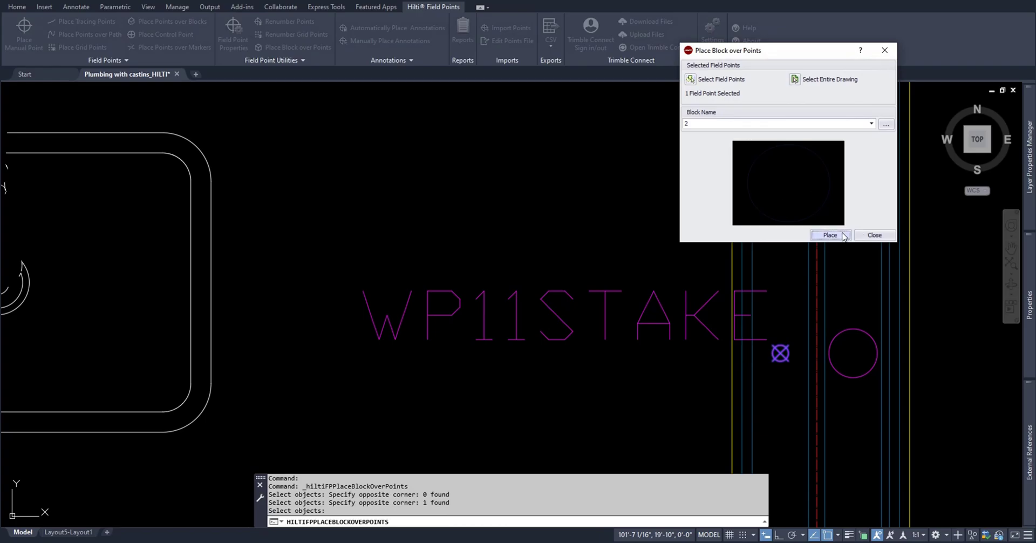
click(843, 236)
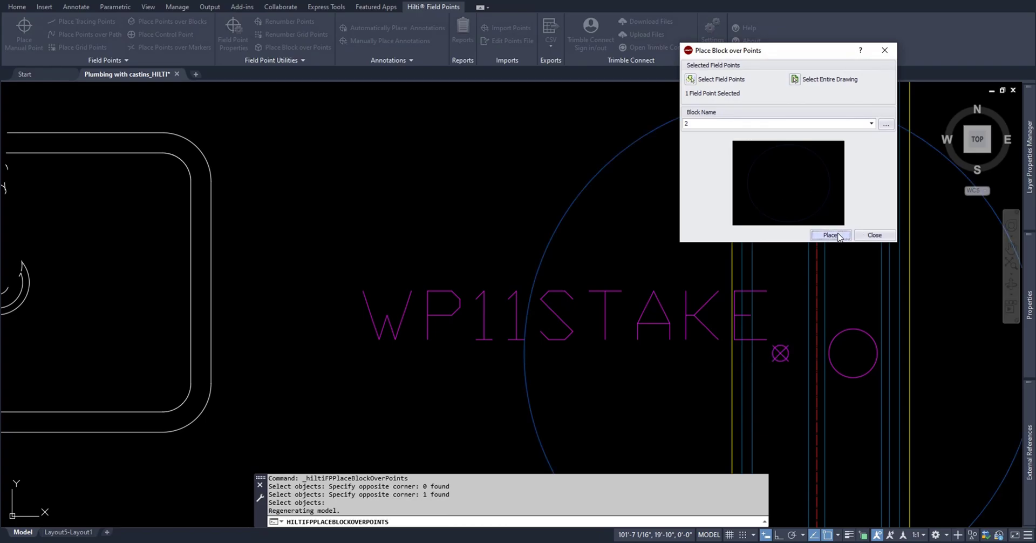
click(874, 235)
scroll(883, 352, down, 5)
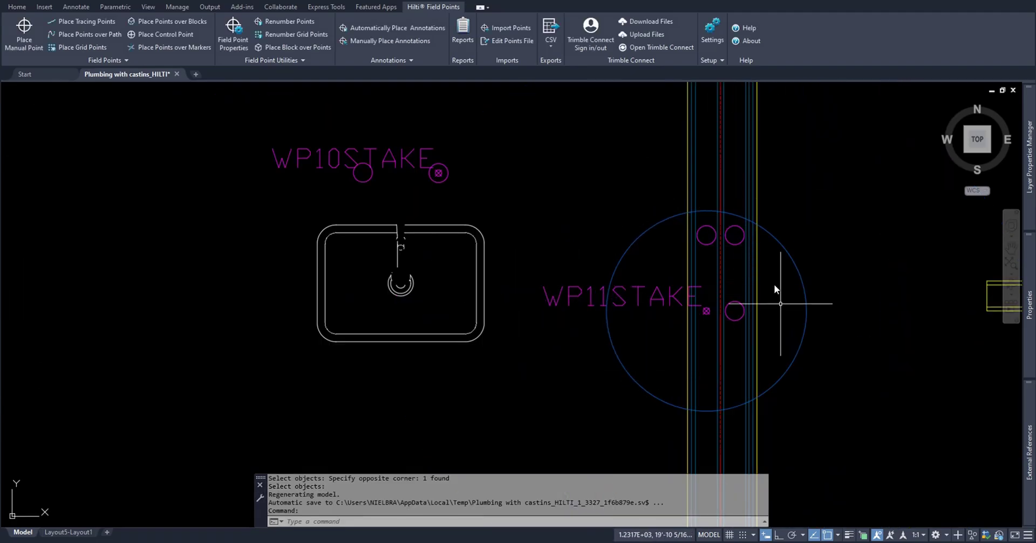
click(707, 315)
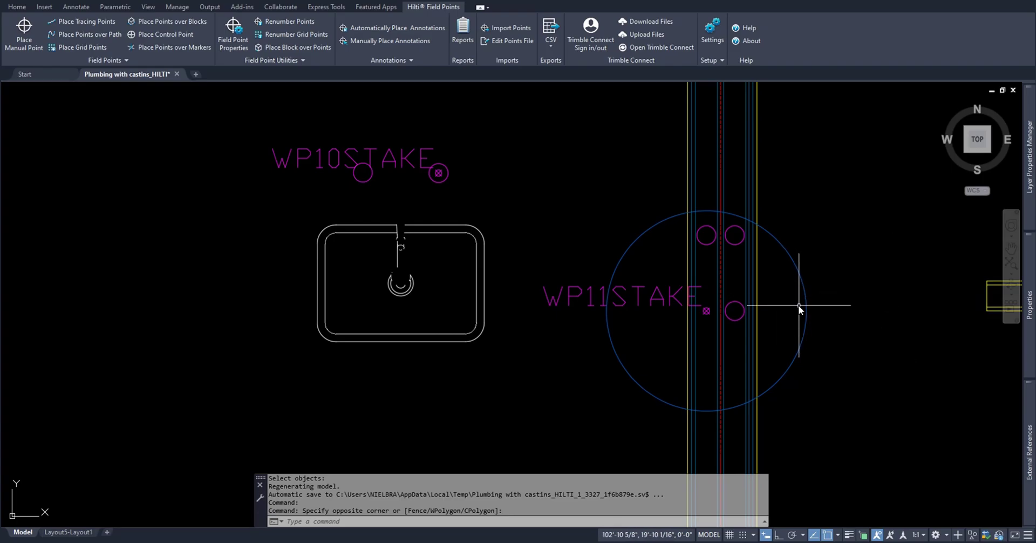
Undo the block placement and preceding edits, back to the layout with field points LP1 to LP4 and LP6
key(ctrl+z)
key(ctrl+z)
key(ctrl+z)
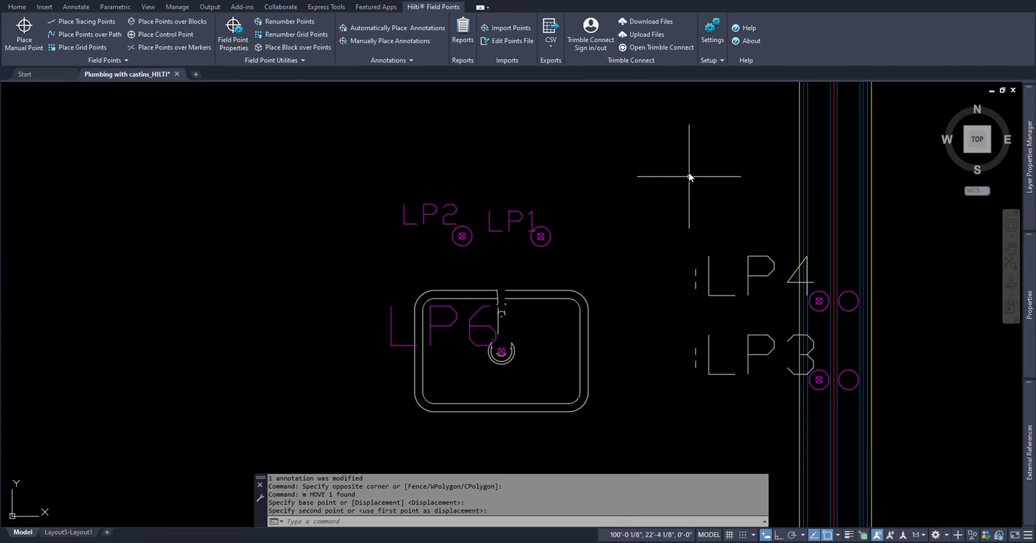
Open the choice of export formats for the field points
click(551, 46)
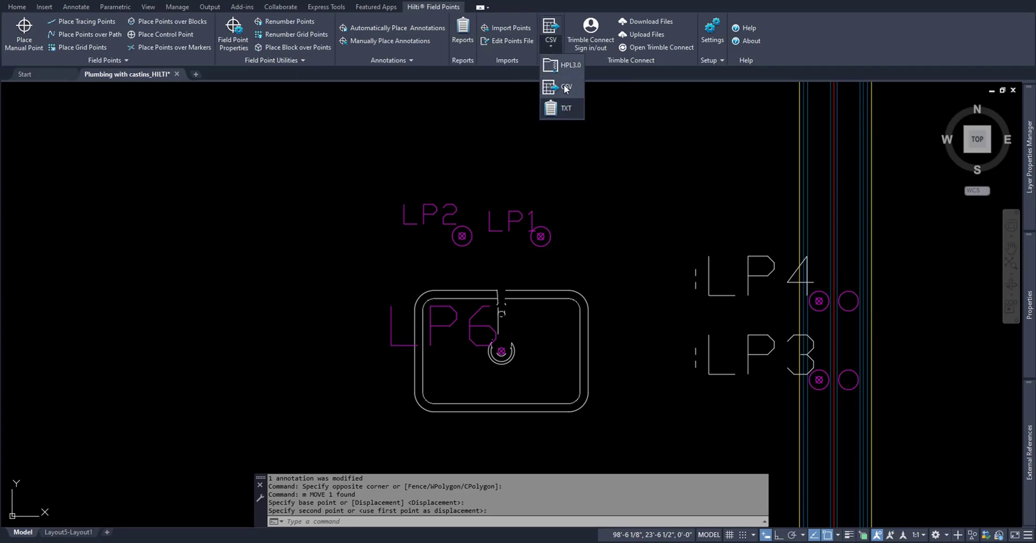